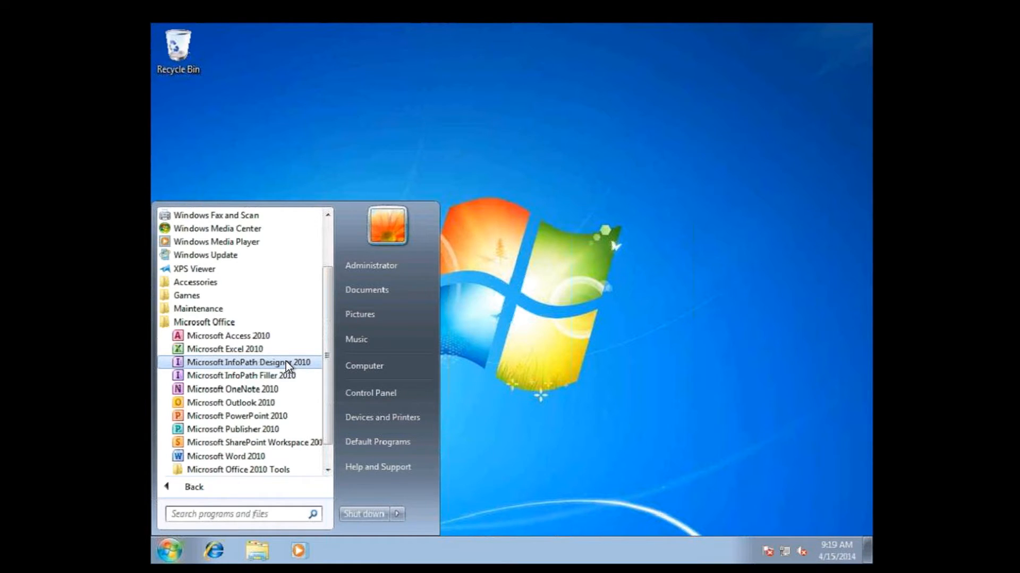
# - Start Microsoft InfoPath Designer 2010 and accept the suggested user name and initials
pyautogui.click(286, 363)
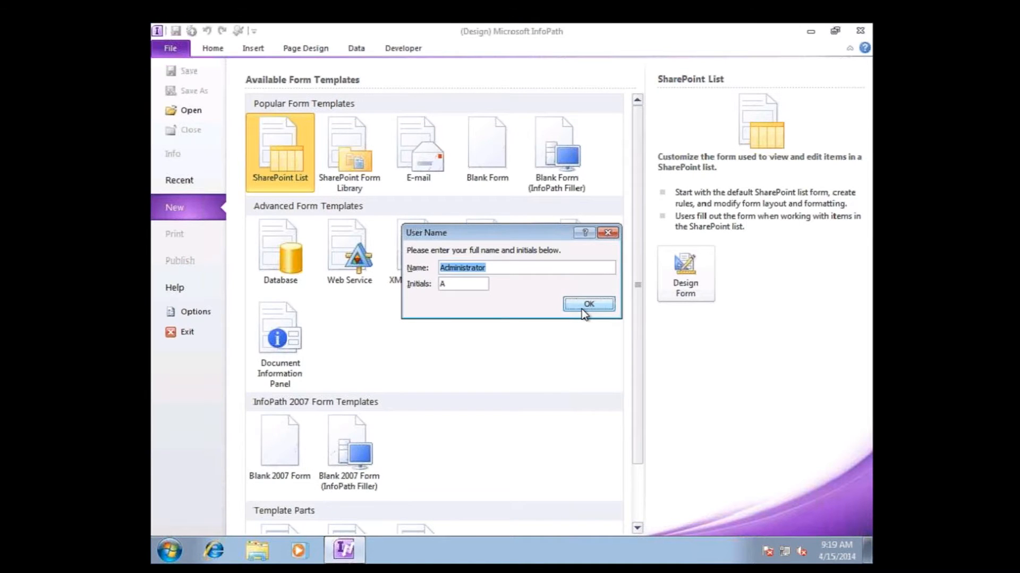
pyautogui.click(581, 309)
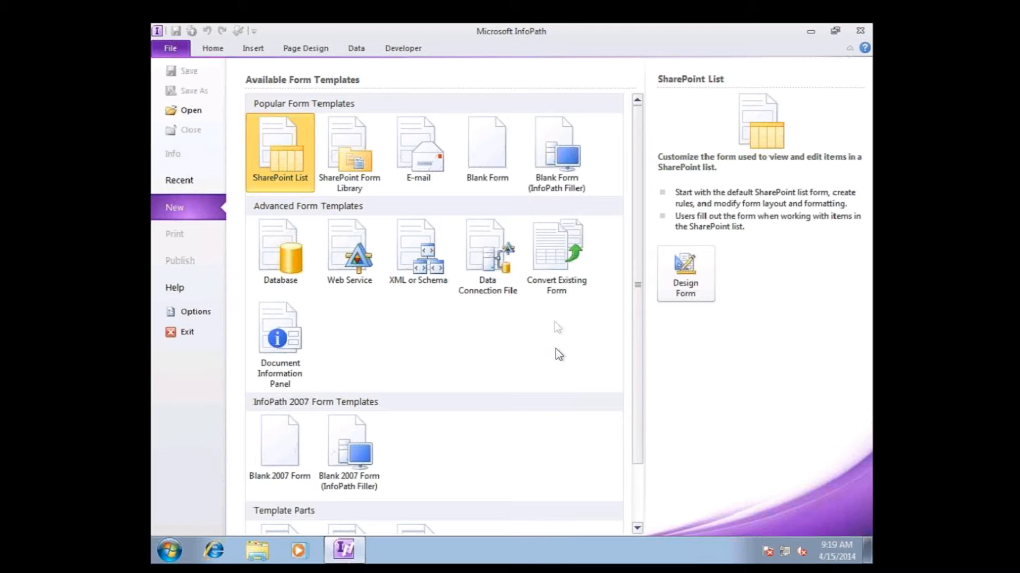
# - Look through the available form templates, from the popular and advanced ones to the InfoPath 2007 forms and template parts
pyautogui.moveTo(637, 240); pyautogui.dragTo(639, 296)
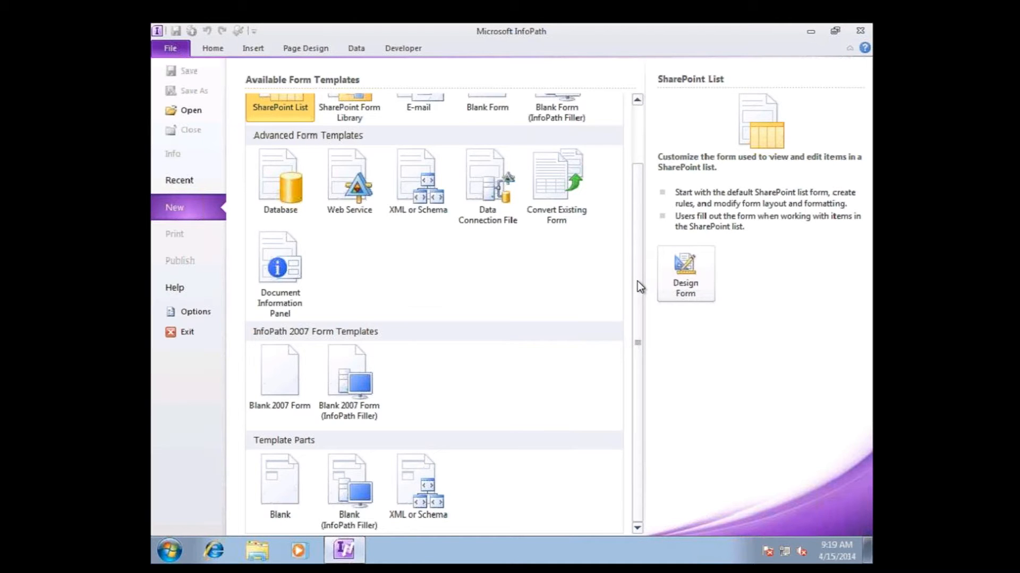
pyautogui.scroll(1, 623, 231)
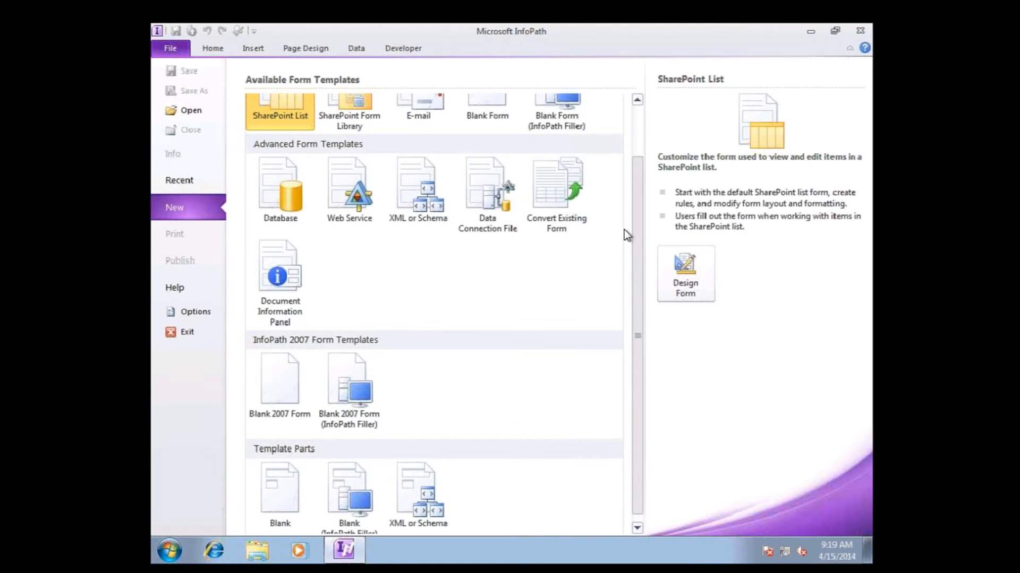
pyautogui.scroll(3, 623, 228)
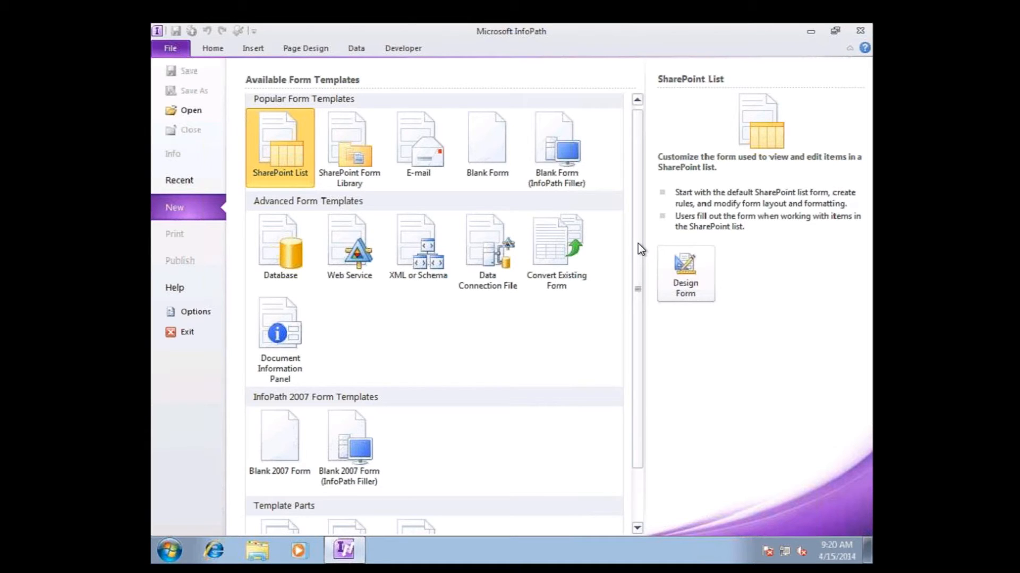
pyautogui.scroll(-3, 632, 326)
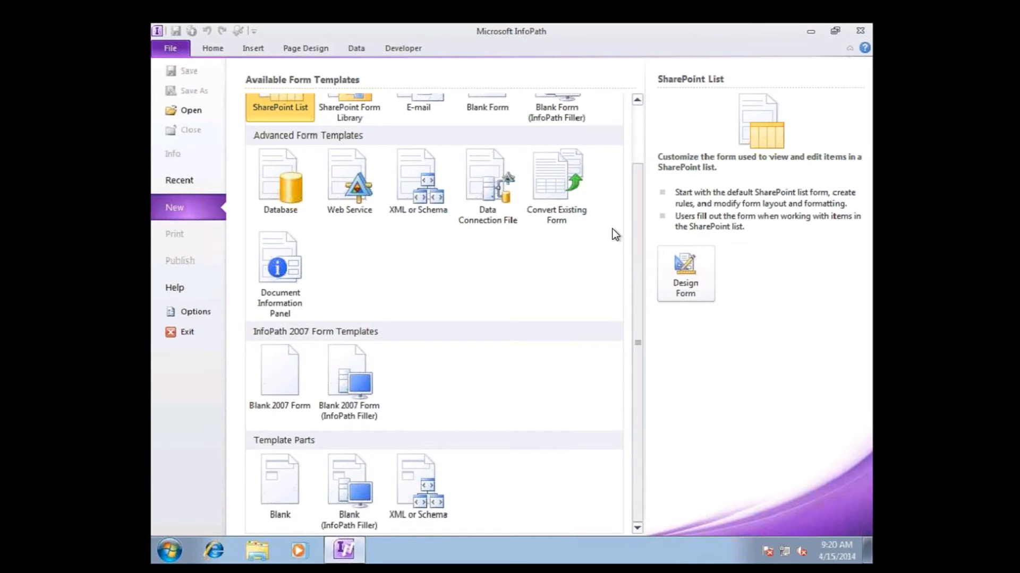
pyautogui.scroll(2, 611, 223)
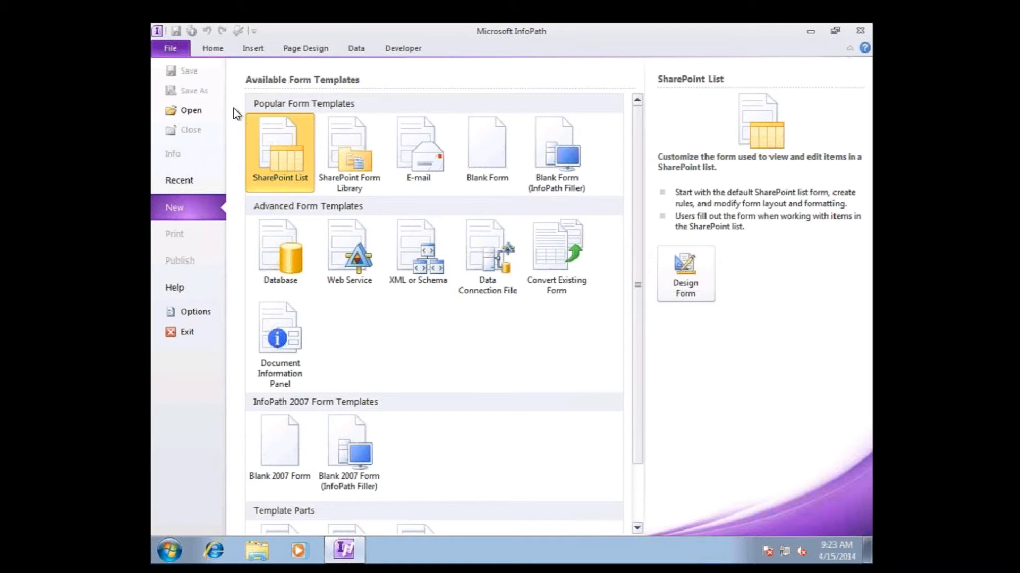
# - Open the OGC Customer Feedback form template from C:\084569Data\Creating InfoPath Forms in design mode
pyautogui.click(191, 113)
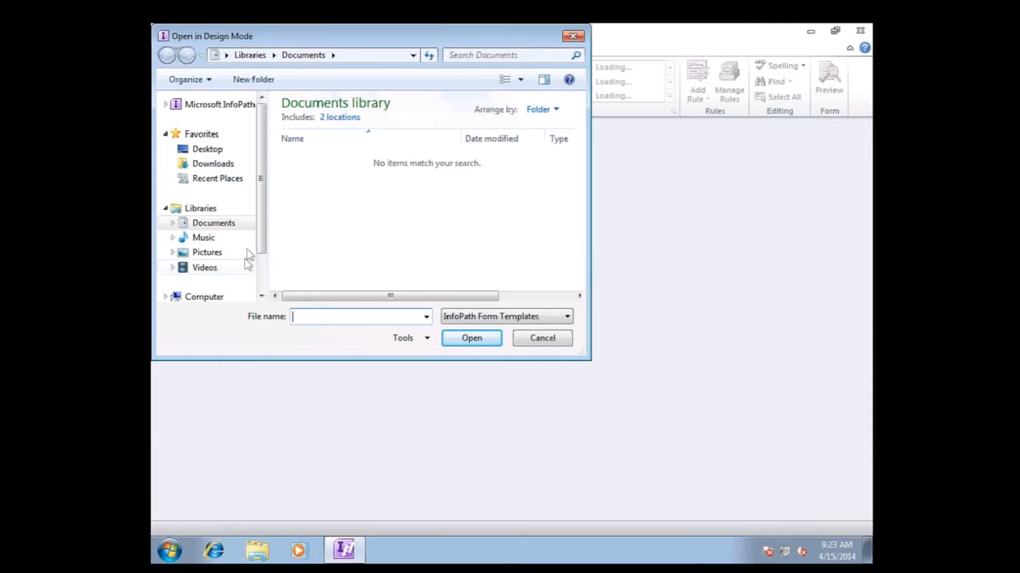
pyautogui.scroll(-2, 266, 290)
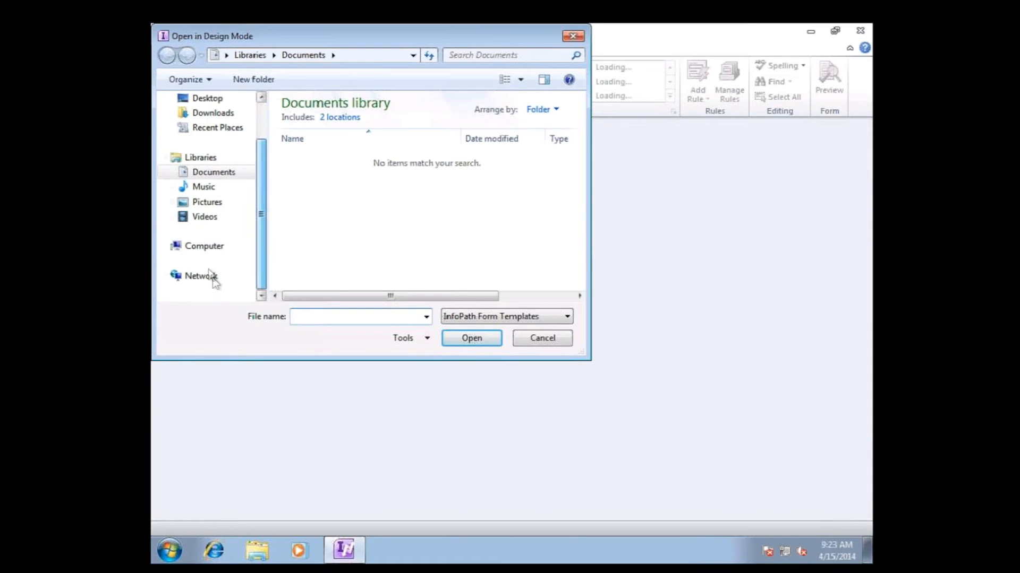
pyautogui.click(210, 249)
pyautogui.moveTo(259, 245); pyautogui.dragTo(228, 269)
pyautogui.click(226, 251)
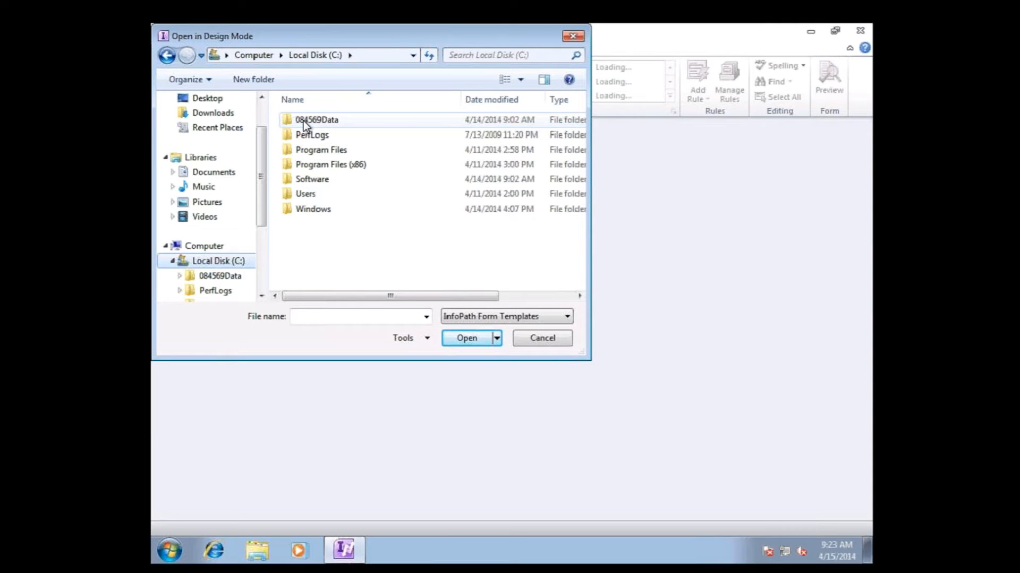
pyautogui.doubleClick(304, 120)
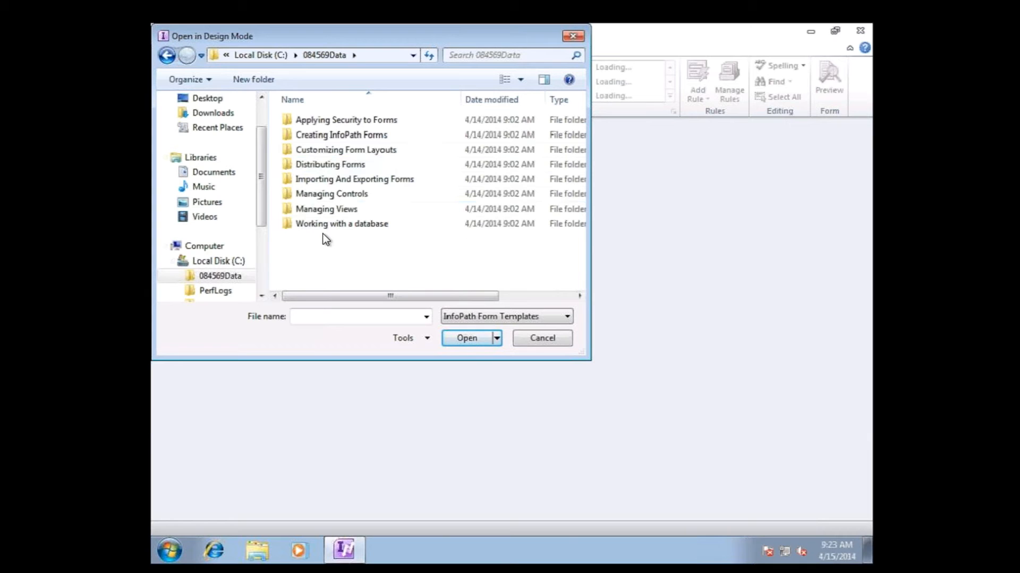
pyautogui.doubleClick(339, 133)
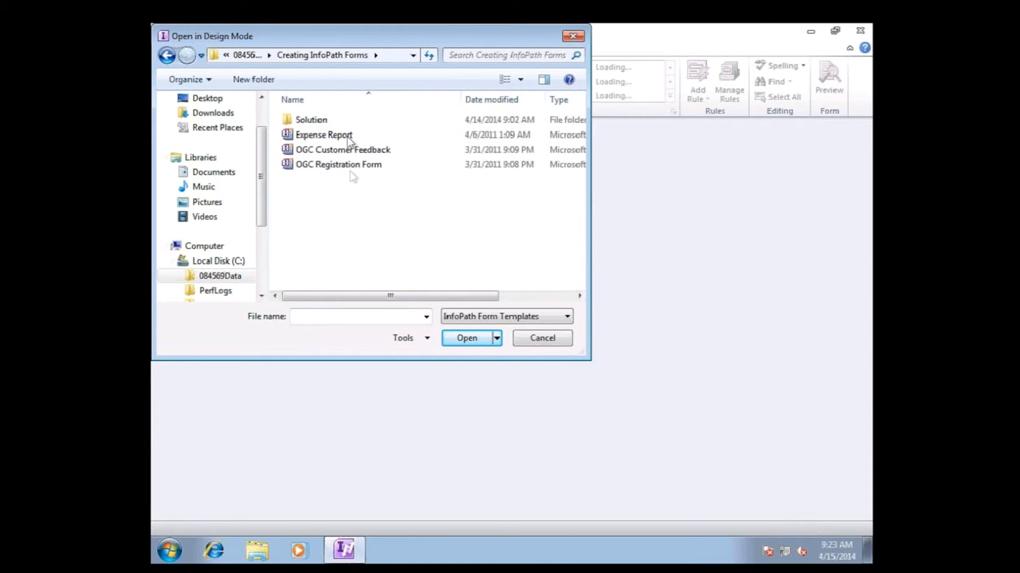
pyautogui.doubleClick(350, 153)
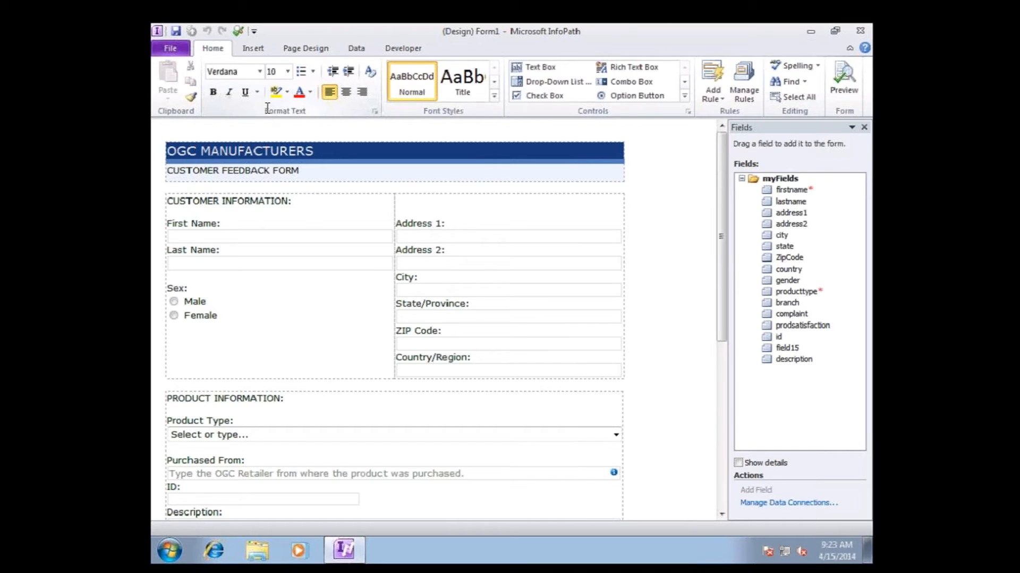
# - Examine the Customer Information table, its Last Name text box and the table layout commands available for them
pyautogui.hotkey('ctrl', 'F1')
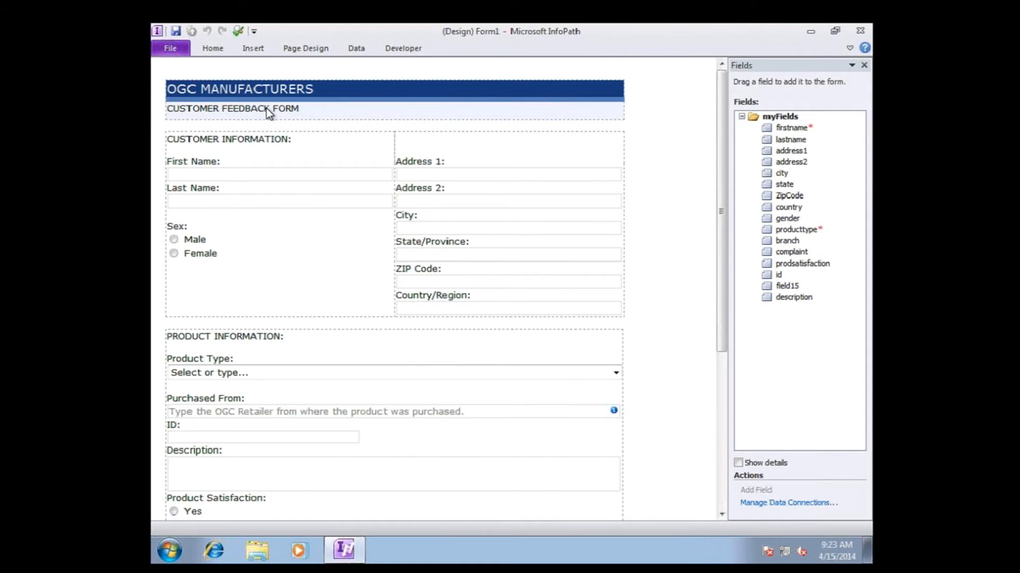
pyautogui.hotkey('ctrl', 'F1')
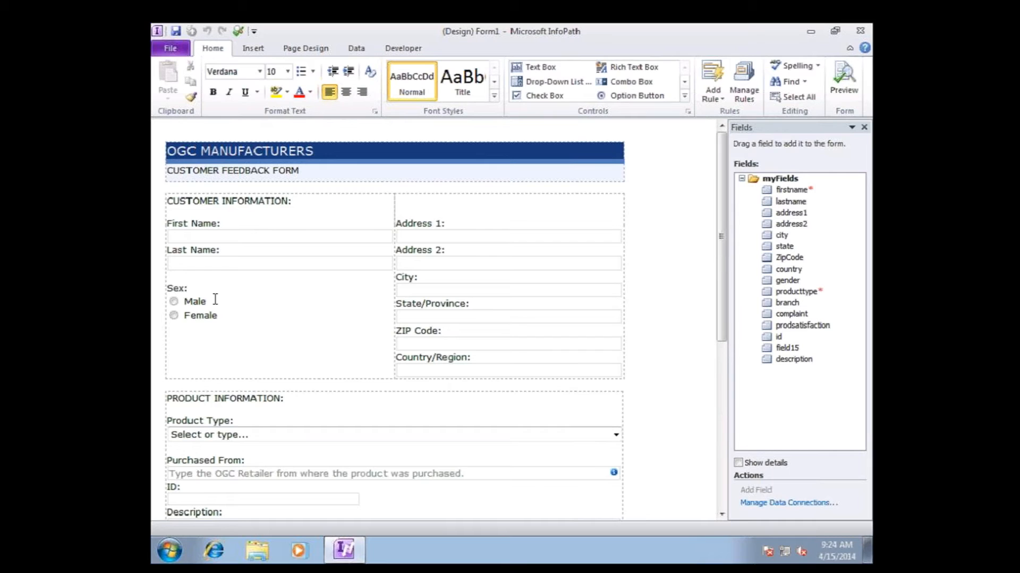
pyautogui.click(201, 286)
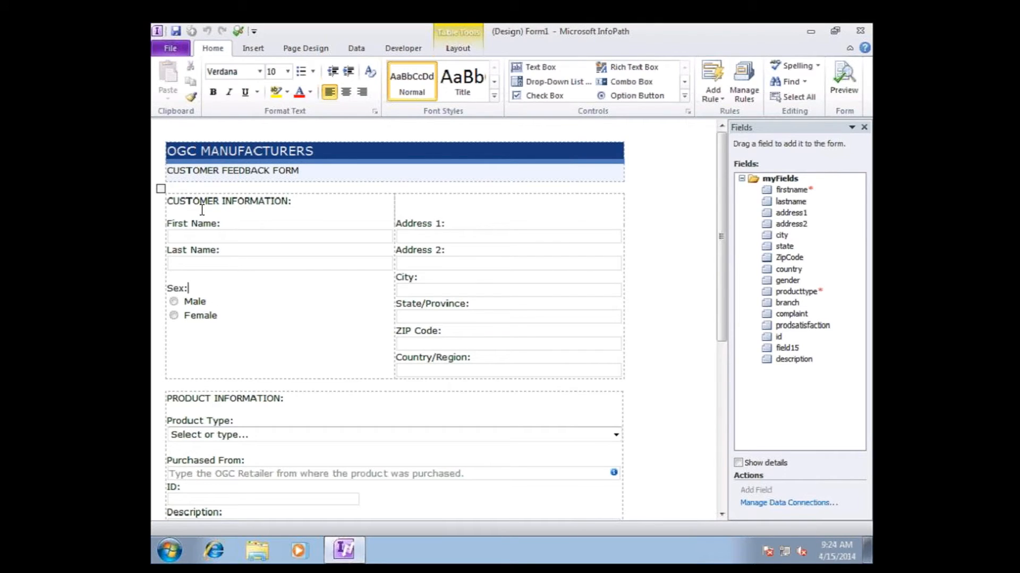
pyautogui.click(164, 193)
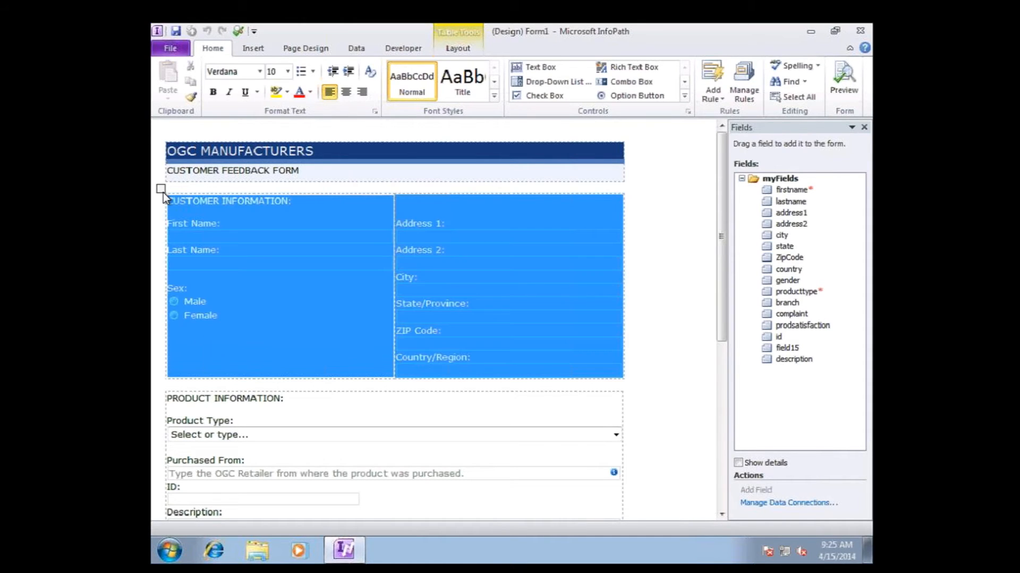
pyautogui.click(240, 258)
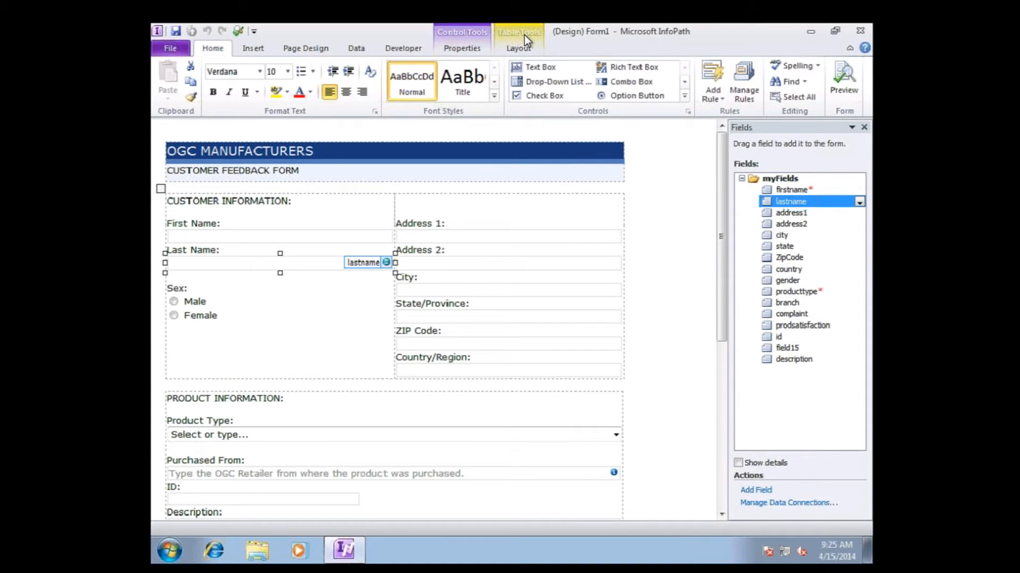
pyautogui.click(517, 47)
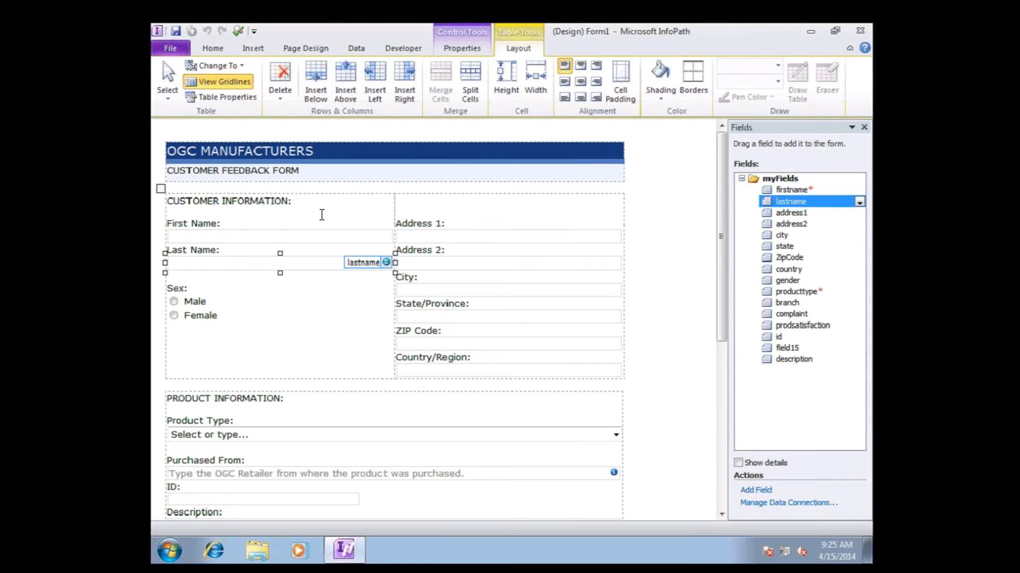
# - Insert a Date Picker control below the Female option in the Customer Information table
pyautogui.click(226, 336)
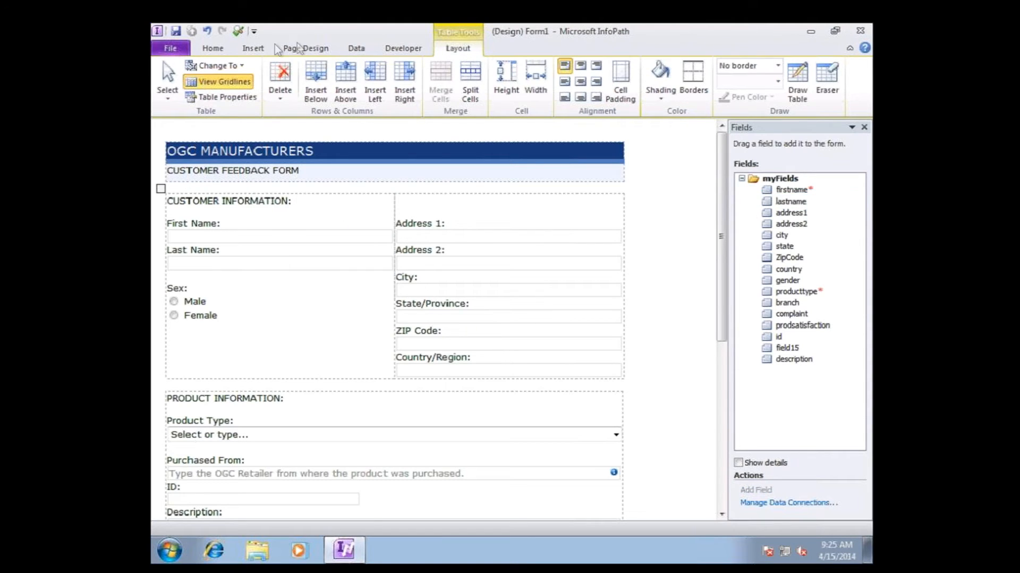
pyautogui.click(253, 50)
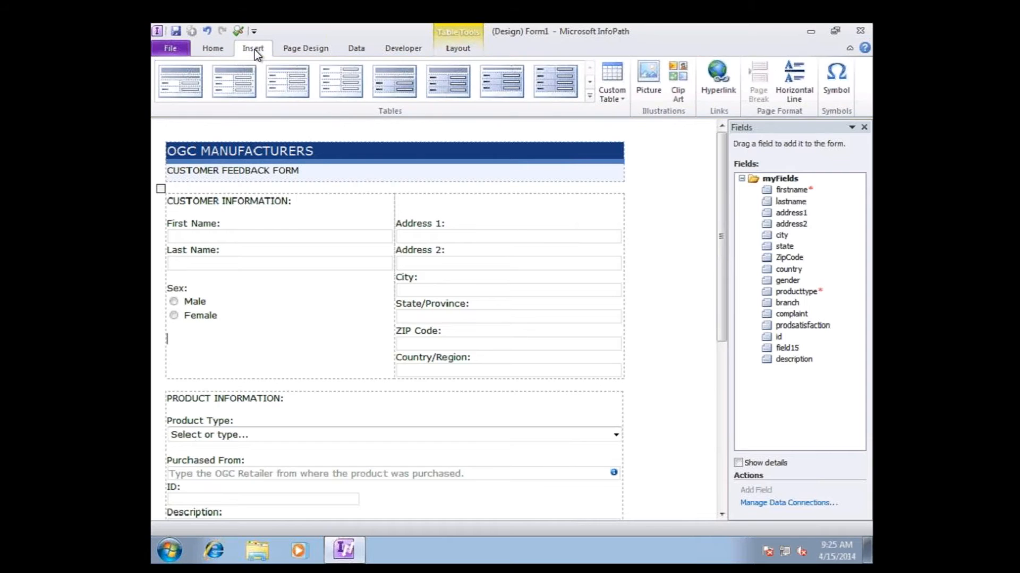
pyautogui.click(213, 49)
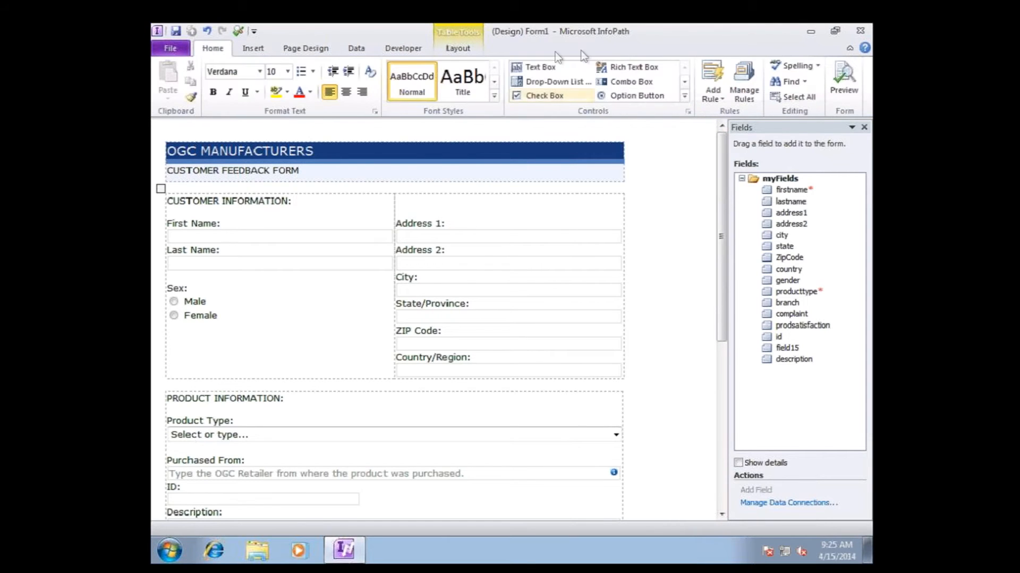
pyautogui.click(685, 82)
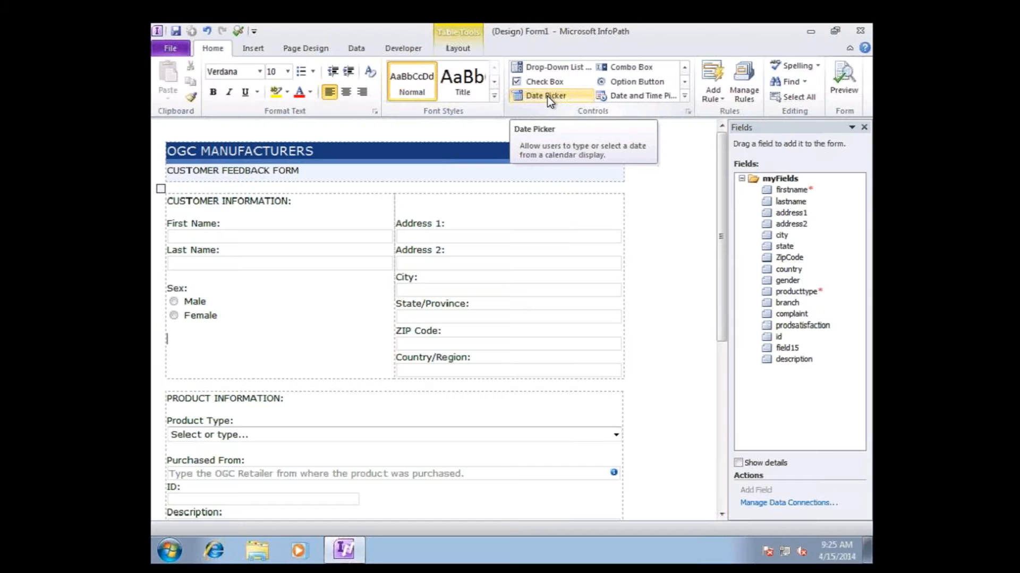
pyautogui.click(547, 97)
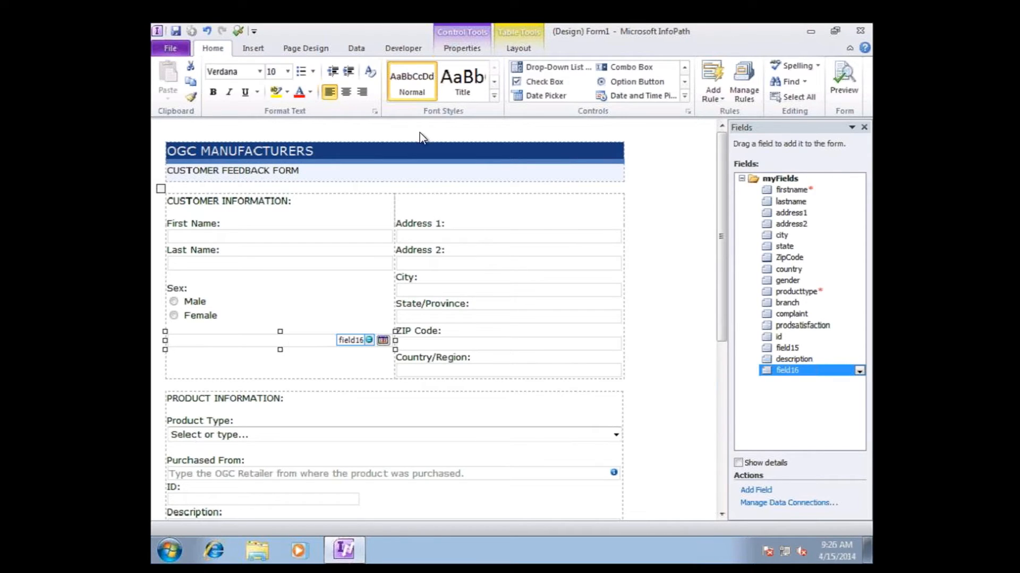
# - Review the new date picker's control properties and the commands available for it
pyautogui.click(462, 30)
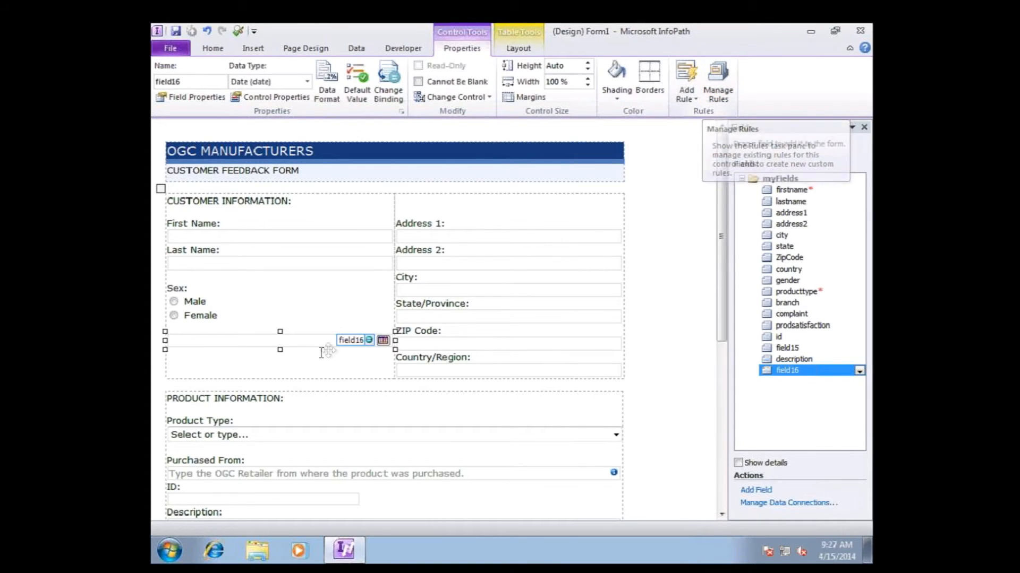
pyautogui.rightClick(386, 345)
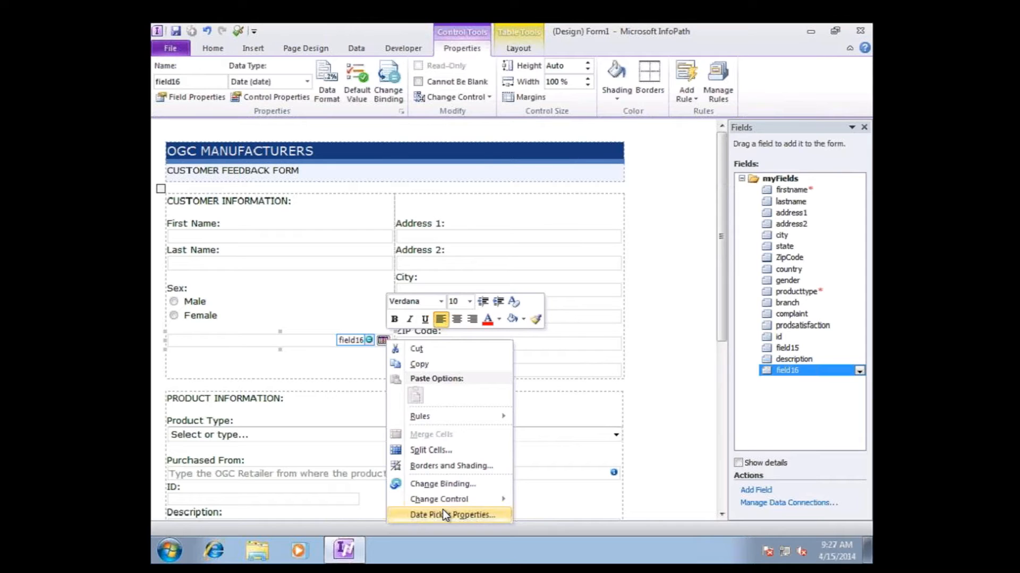
pyautogui.click(345, 341)
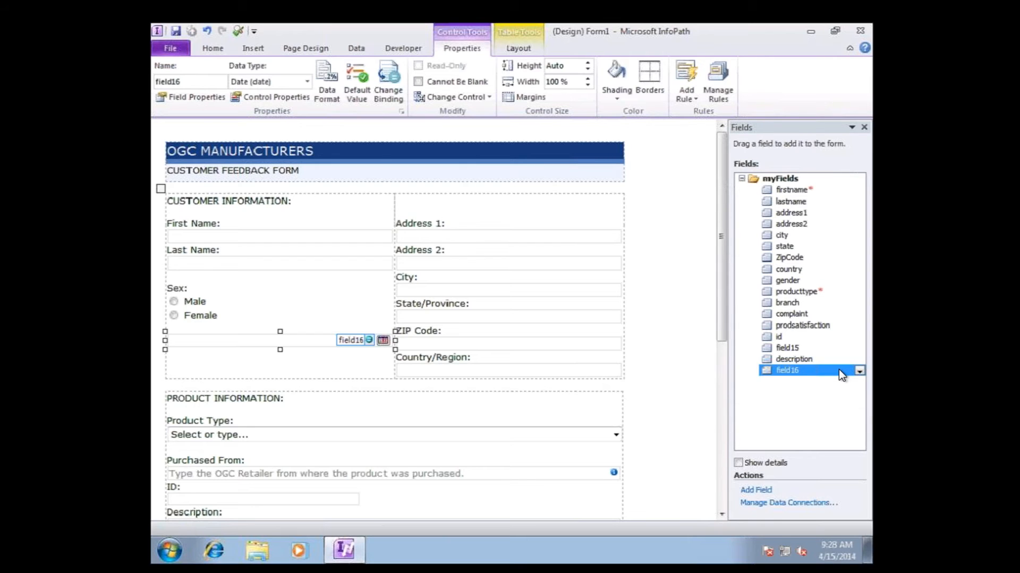
# - Rename the date picker's field as demo in its field properties
pyautogui.click(859, 370)
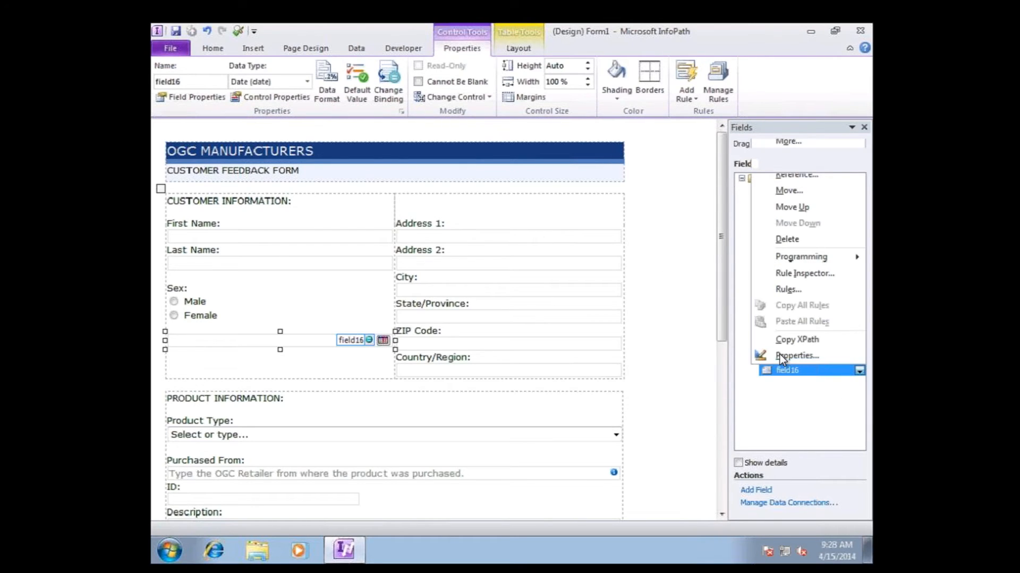
pyautogui.click(780, 355)
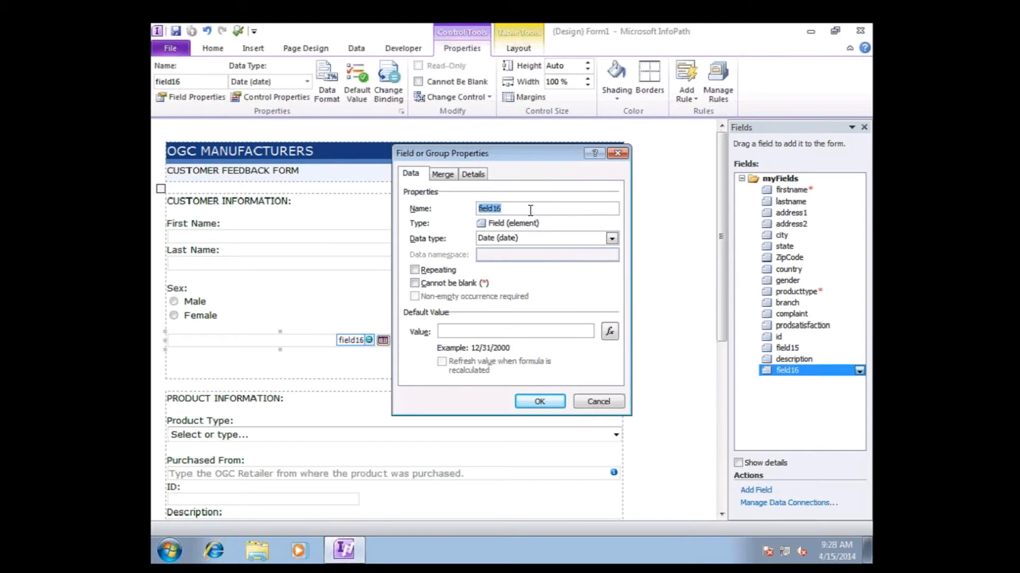
pyautogui.write('demo')
pyautogui.click(539, 401)
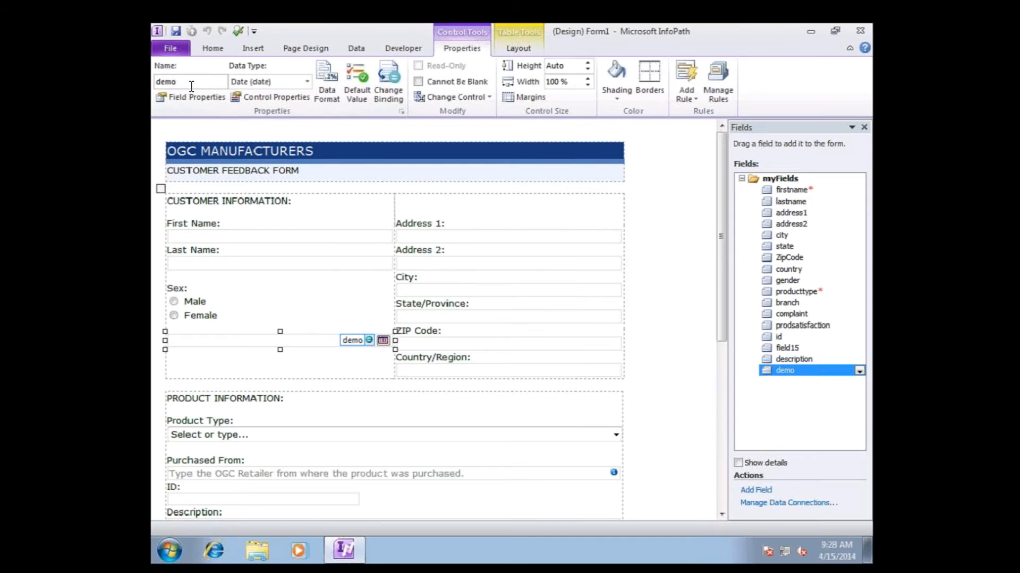
pyautogui.doubleClick(191, 86)
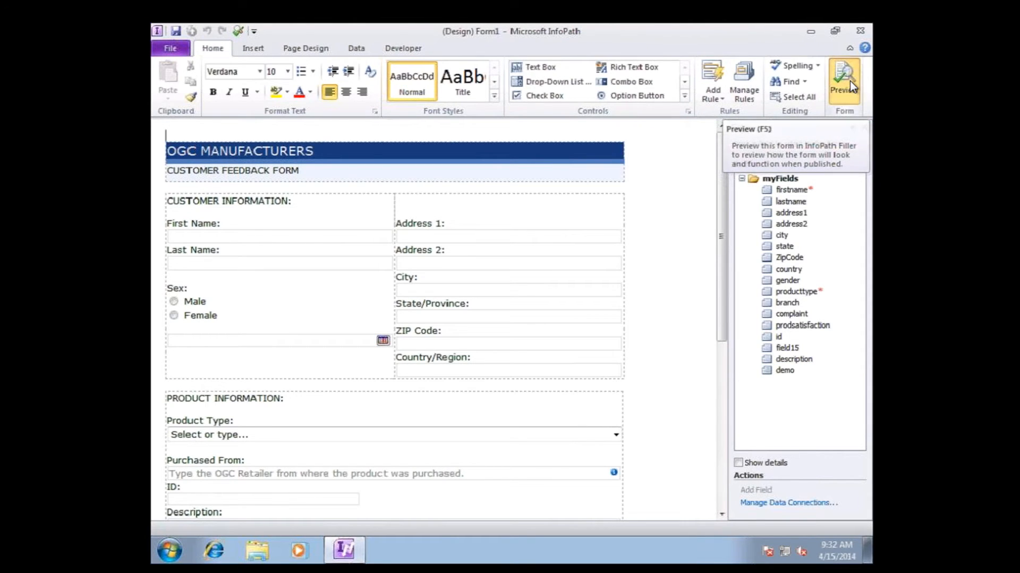
# - Preview the customer feedback form, check the editing and insert commands offered there, and close the preview
pyautogui.click(849, 81)
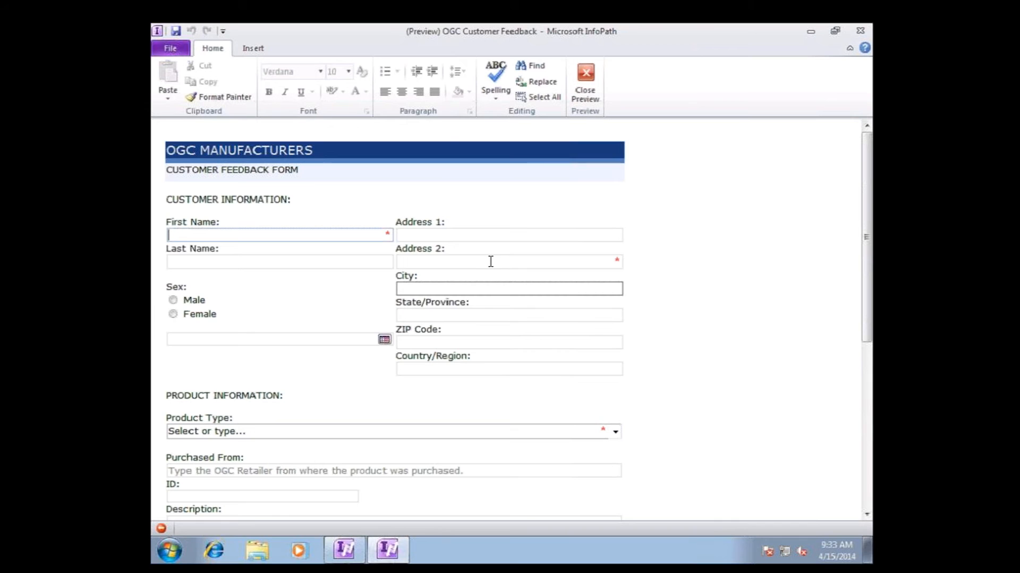
pyautogui.click(257, 48)
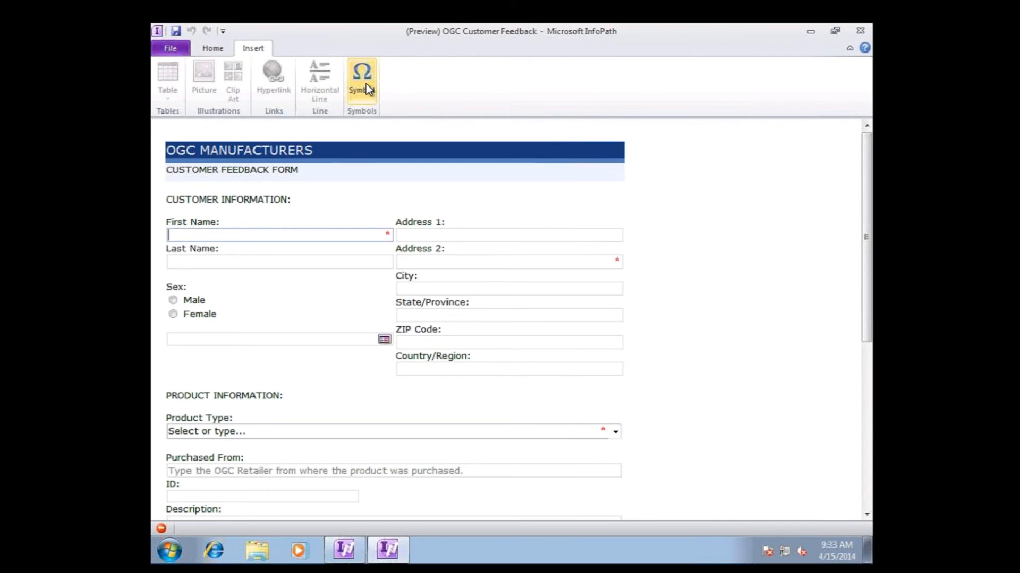
pyautogui.click(212, 53)
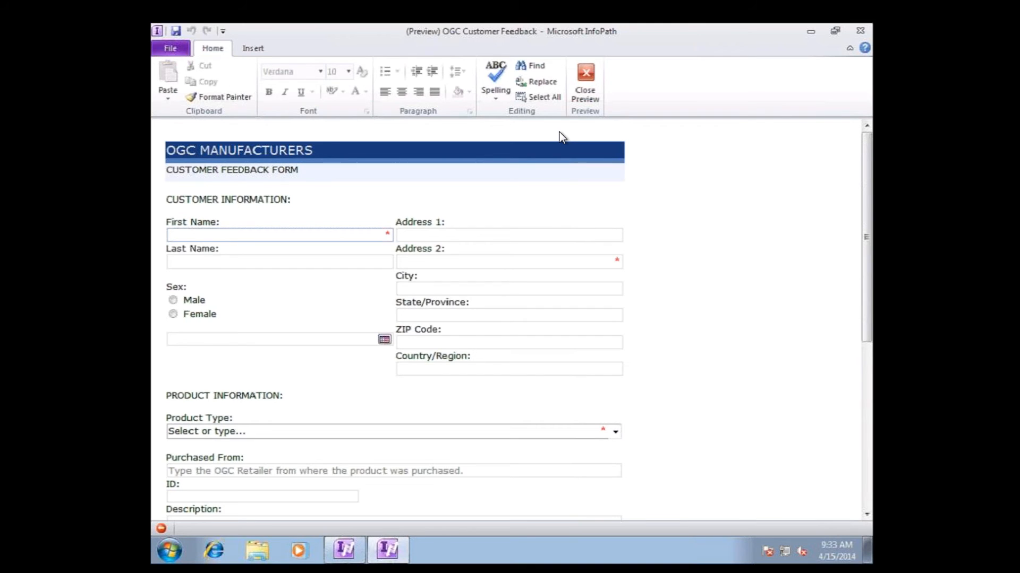
pyautogui.click(588, 83)
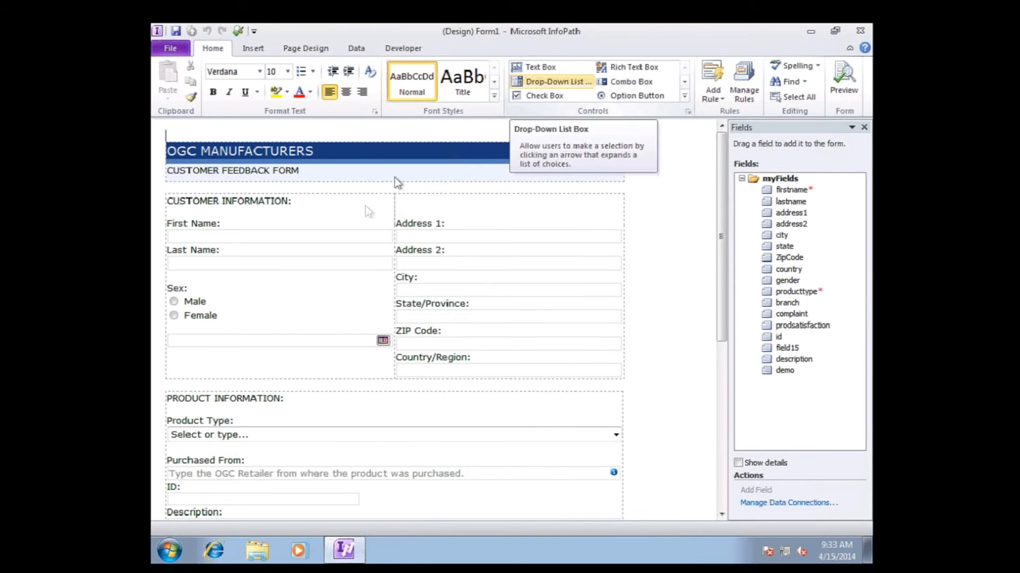
# - Select the First Name text box, preview the feedback form in its own window, and return to the design window
pyautogui.click(339, 235)
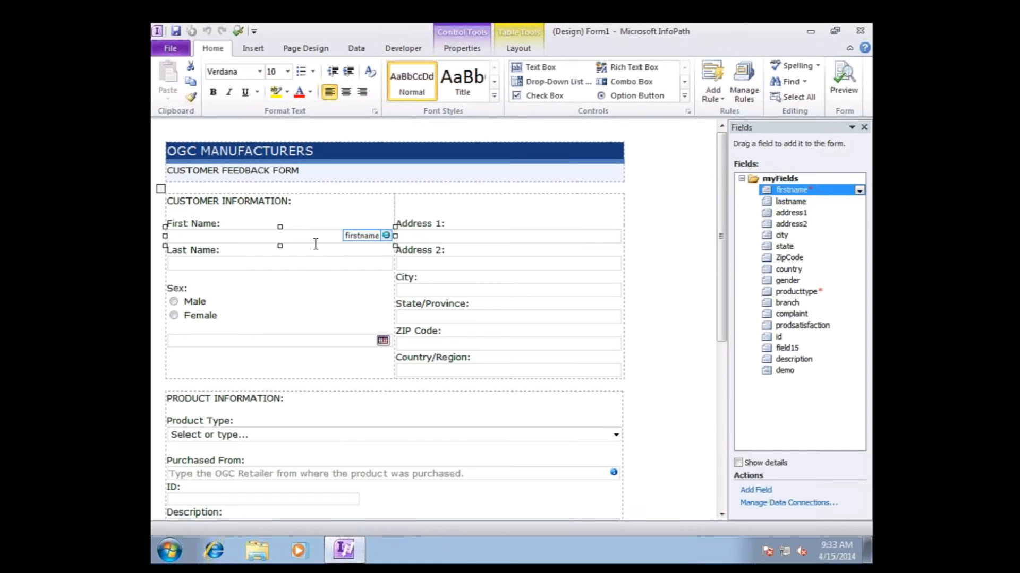
pyautogui.click(238, 32)
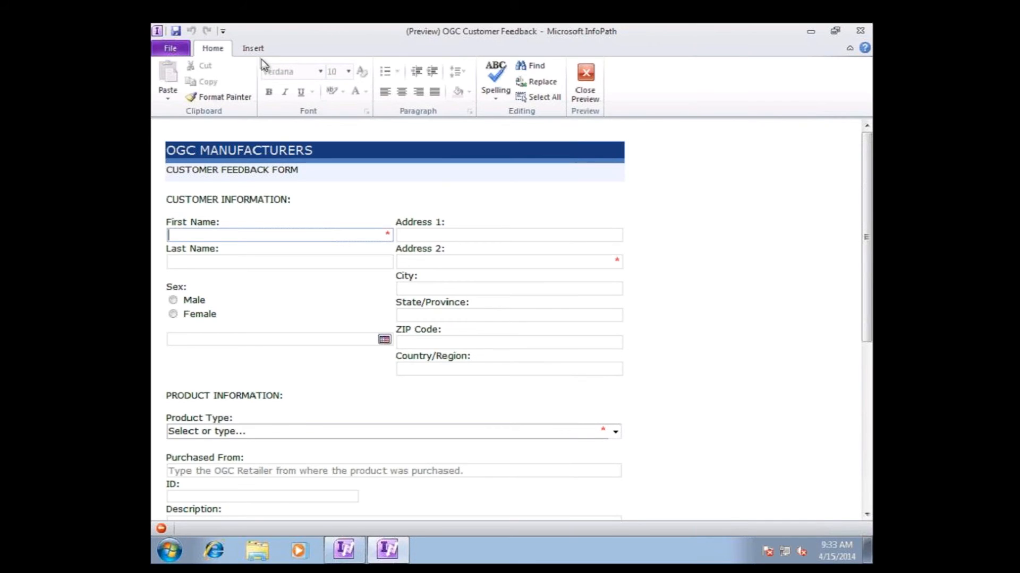
pyautogui.click(344, 550)
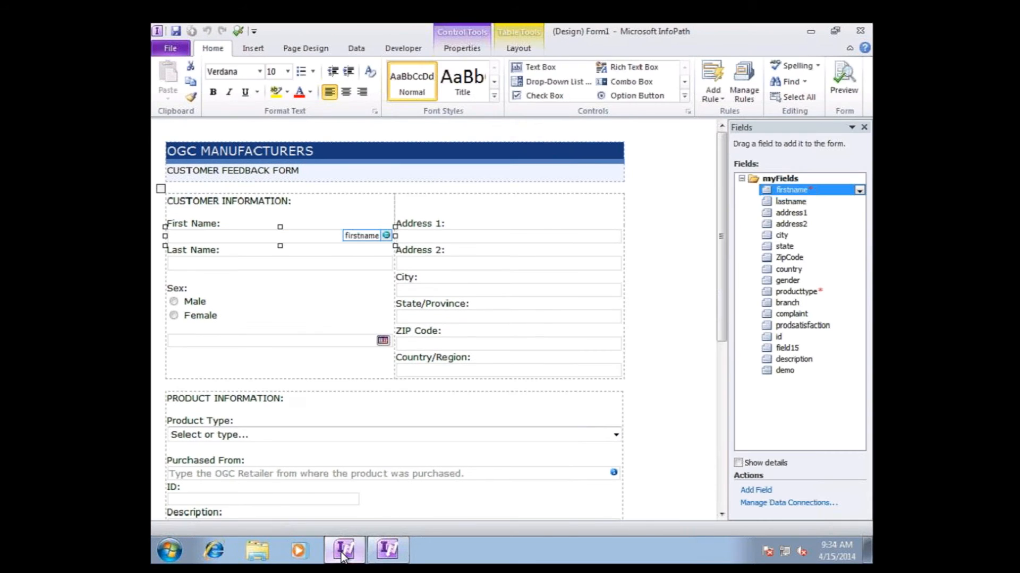
# - Review the First Name control's properties, then locate the demo, id, branch, country and field15 fields on the form from the field list
pyautogui.click(470, 49)
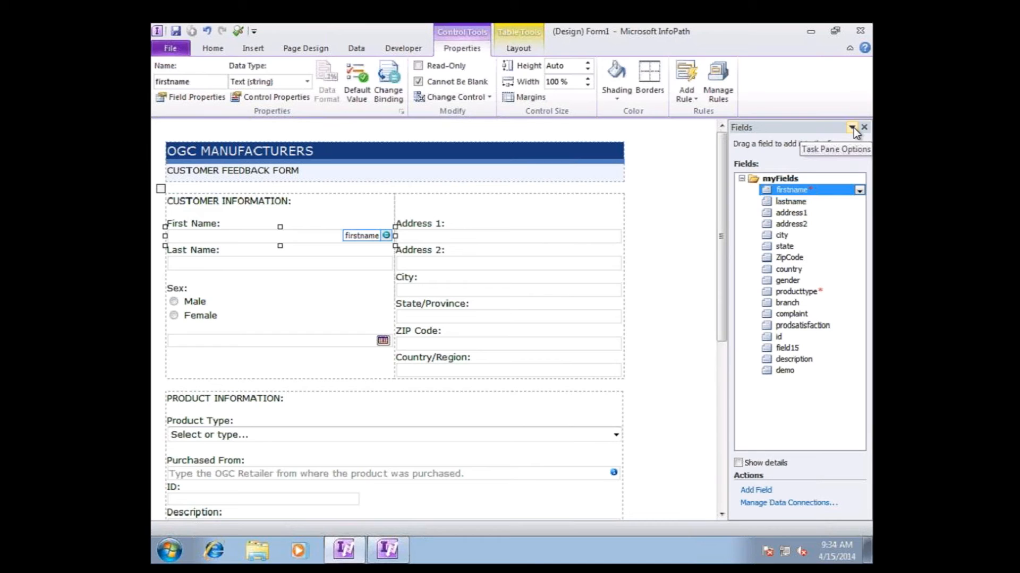
pyautogui.click(792, 370)
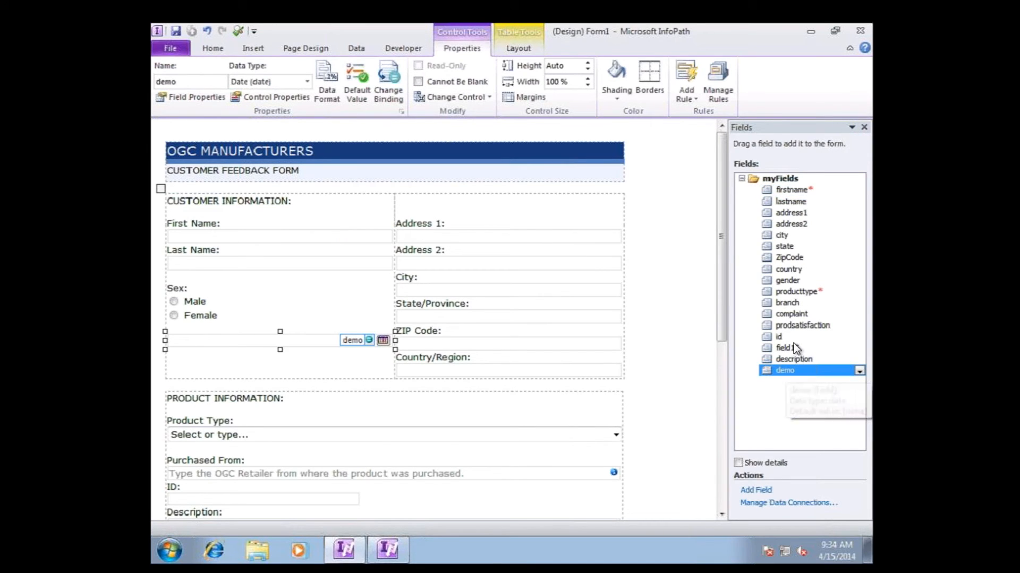
pyautogui.click(778, 338)
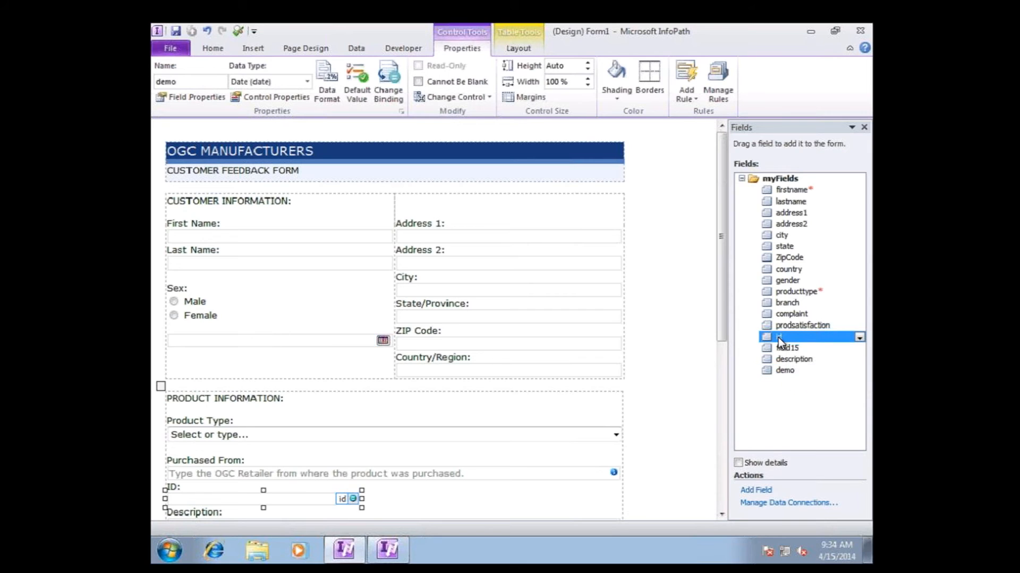
pyautogui.click(787, 301)
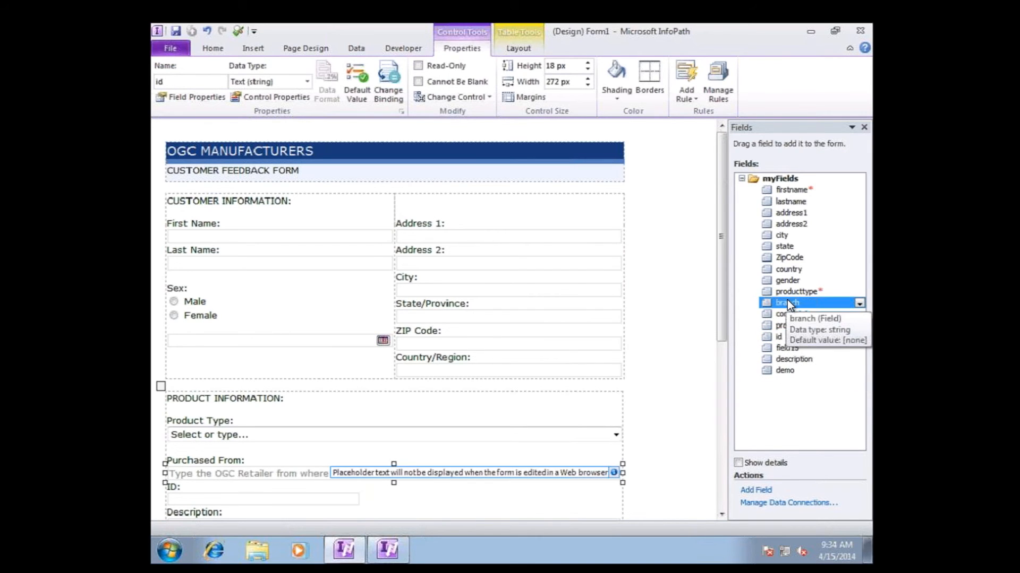
pyautogui.click(785, 269)
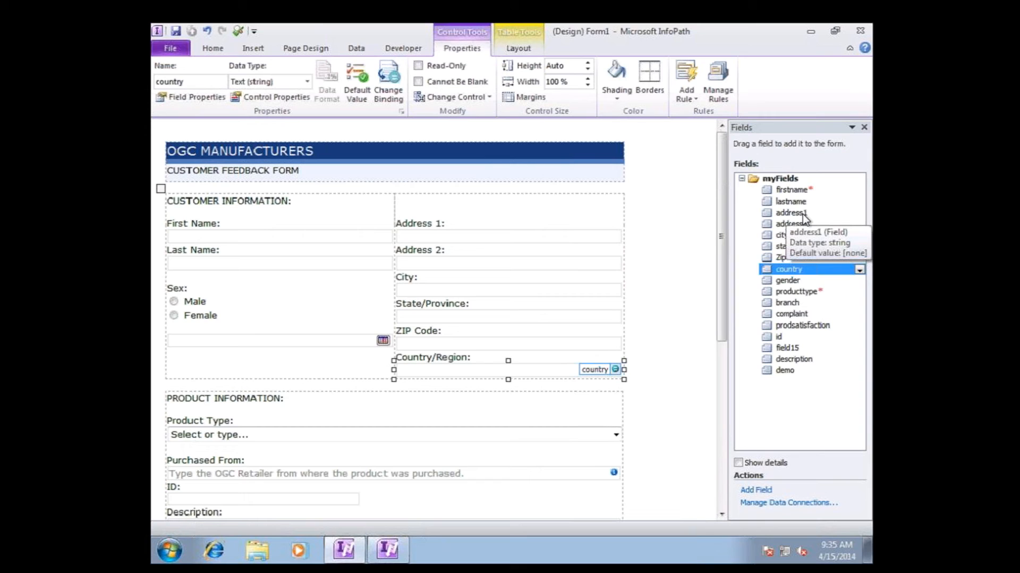
pyautogui.click(790, 348)
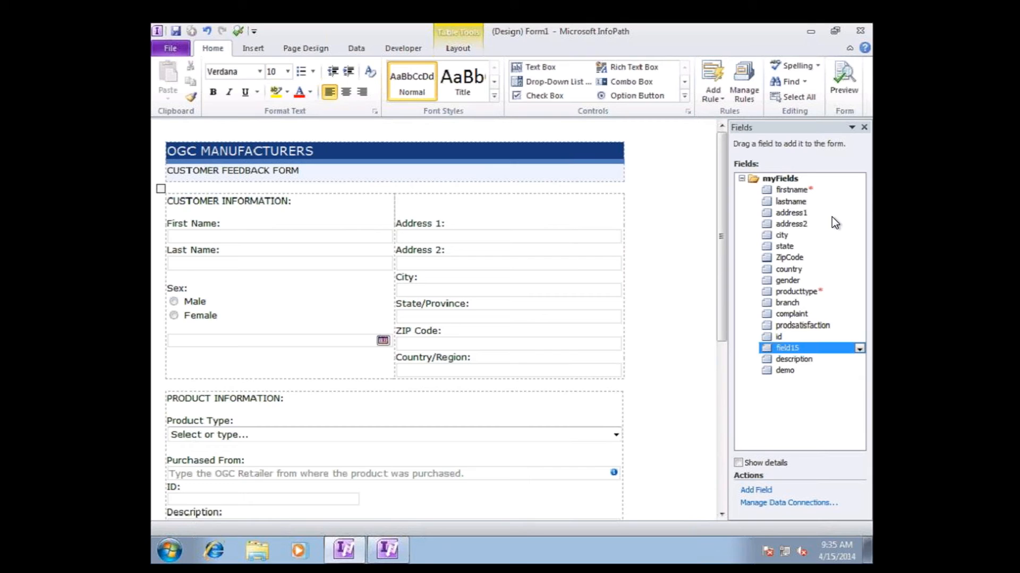
# - Review the form template's advanced options for web browser forms and close them without changes
pyautogui.click(171, 49)
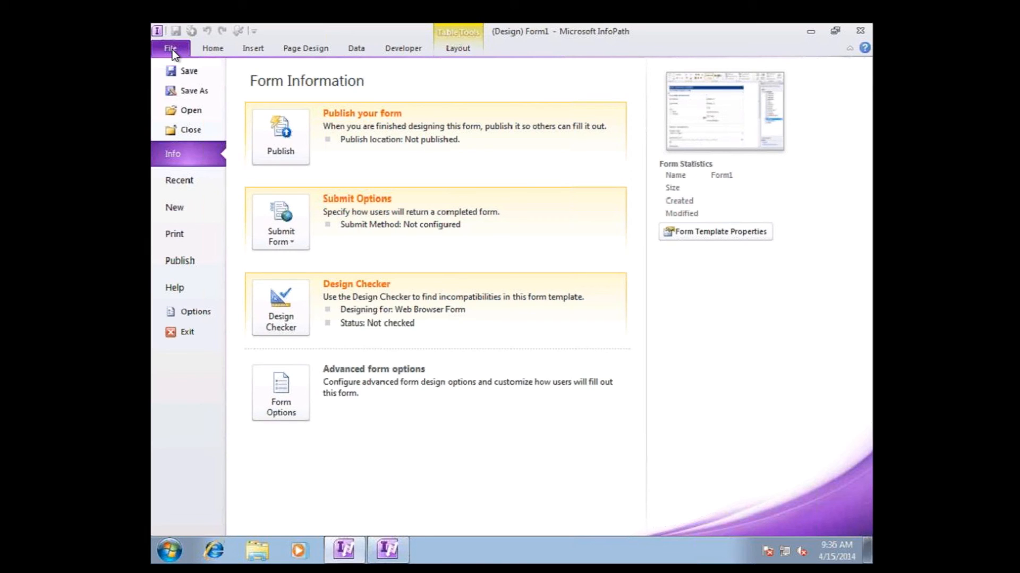
pyautogui.click(272, 394)
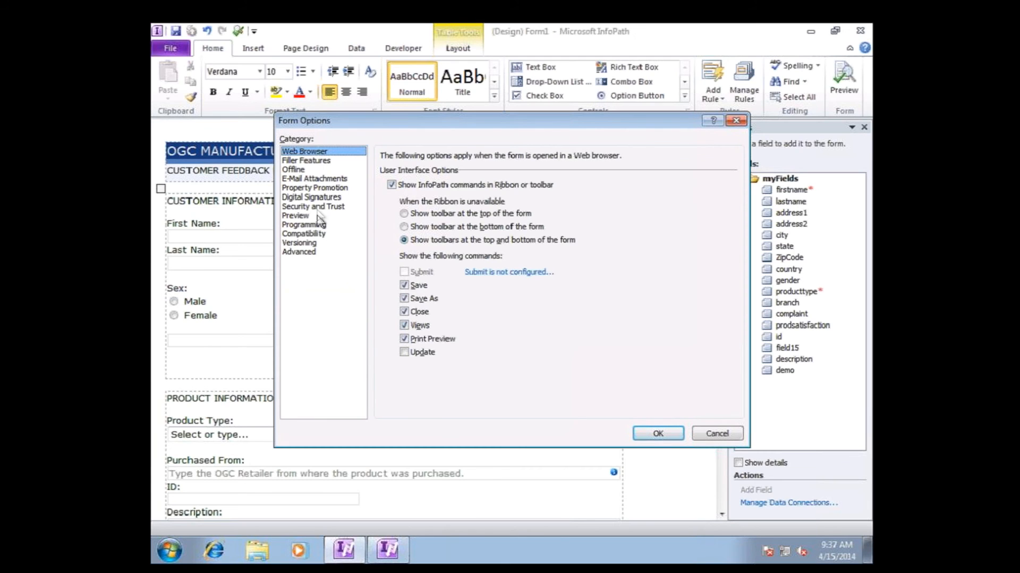
pyautogui.click(714, 435)
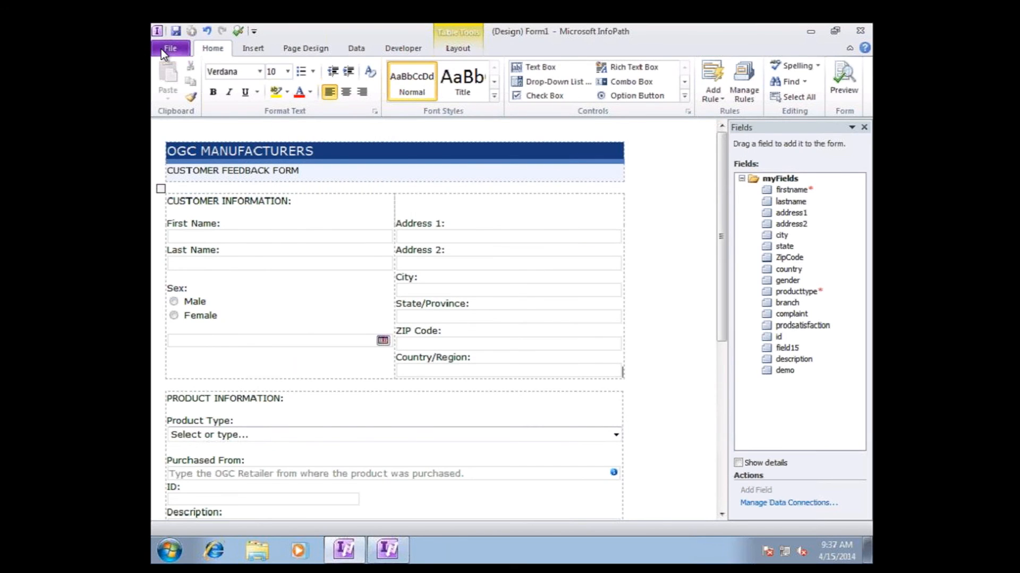
# - Examine the program's general, language and ribbon customization options, expanding the Add-Ins and Insert entries
pyautogui.click(161, 49)
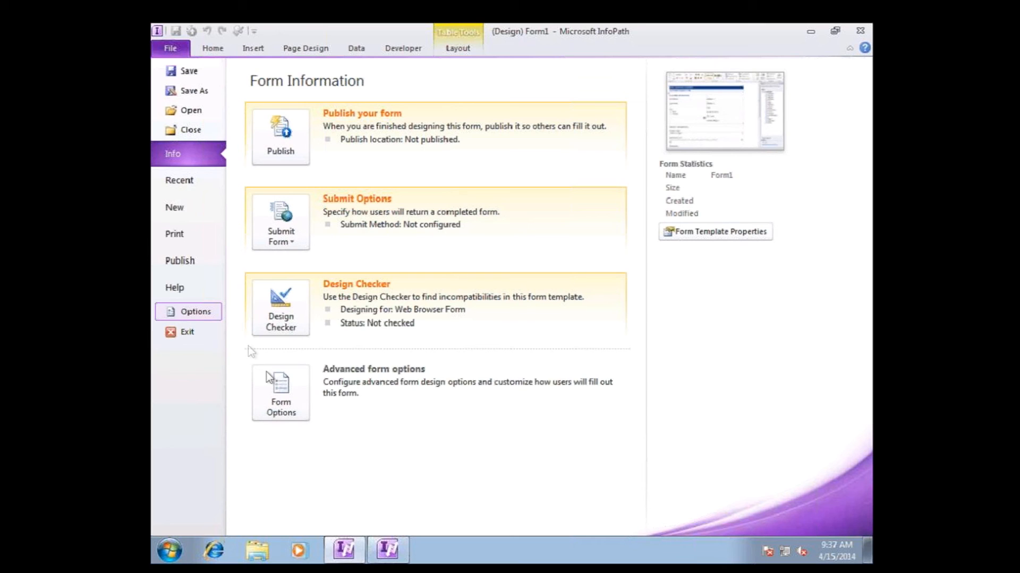
pyautogui.click(192, 312)
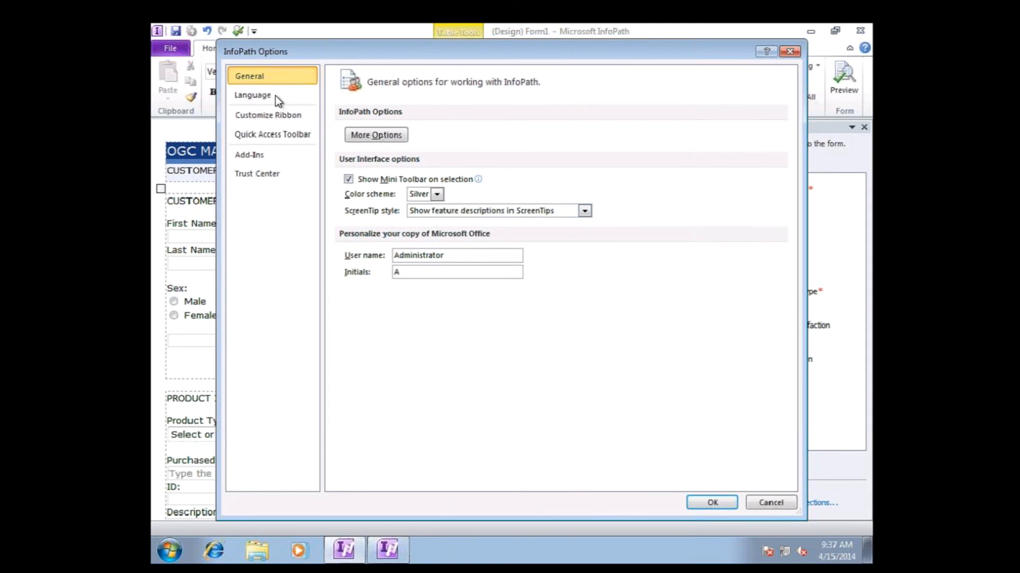
pyautogui.click(256, 94)
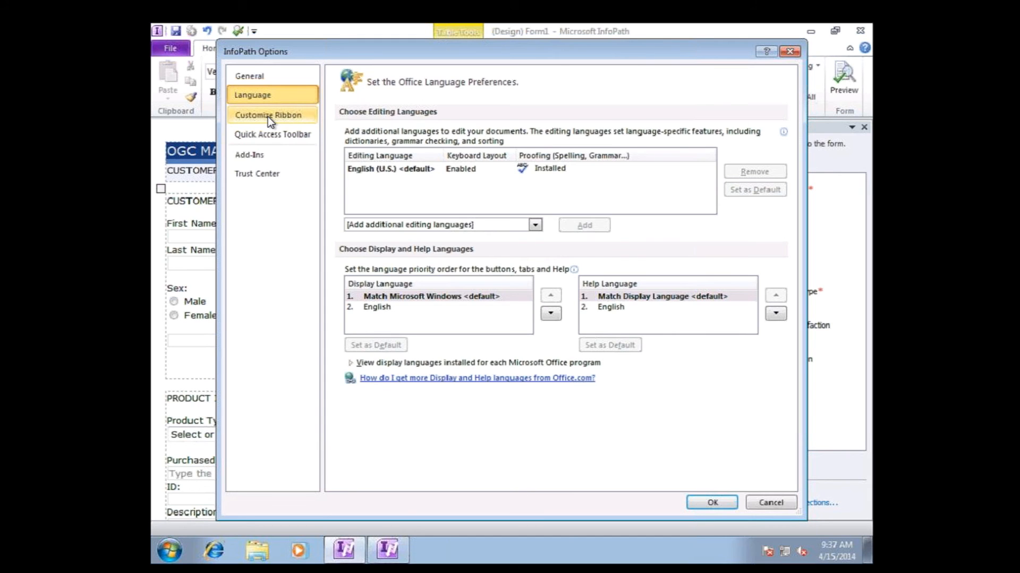
pyautogui.click(267, 116)
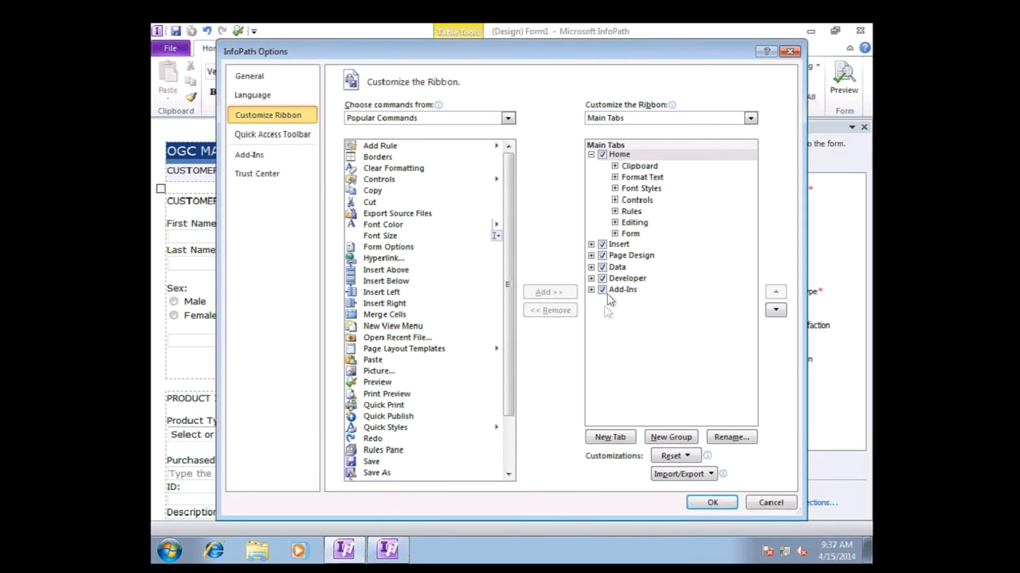
pyautogui.click(591, 290)
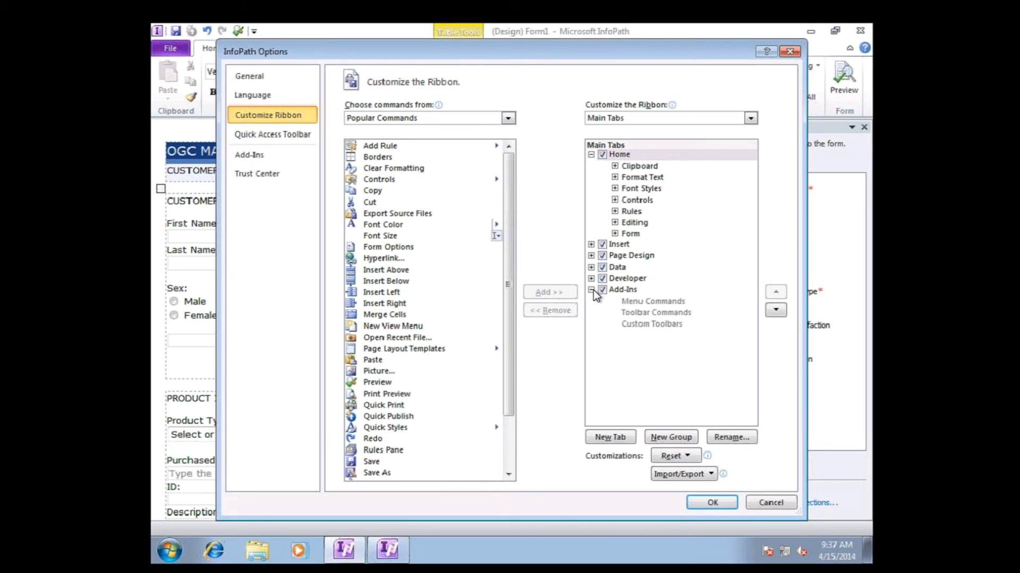
pyautogui.click(590, 245)
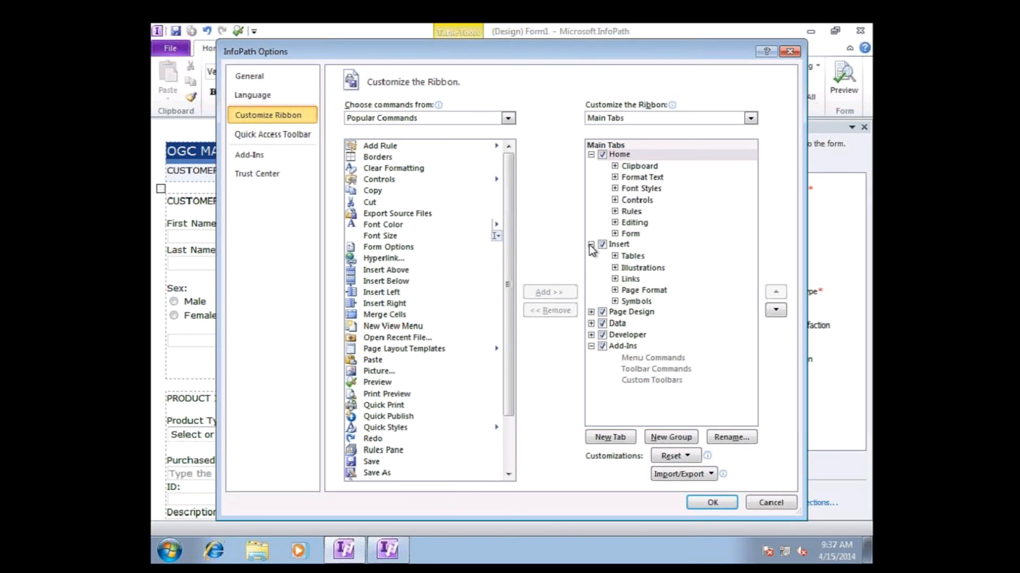
# - Examine the Quick Access Toolbar, Add-Ins and Trust Center options, and close the program options without changes
pyautogui.click(288, 135)
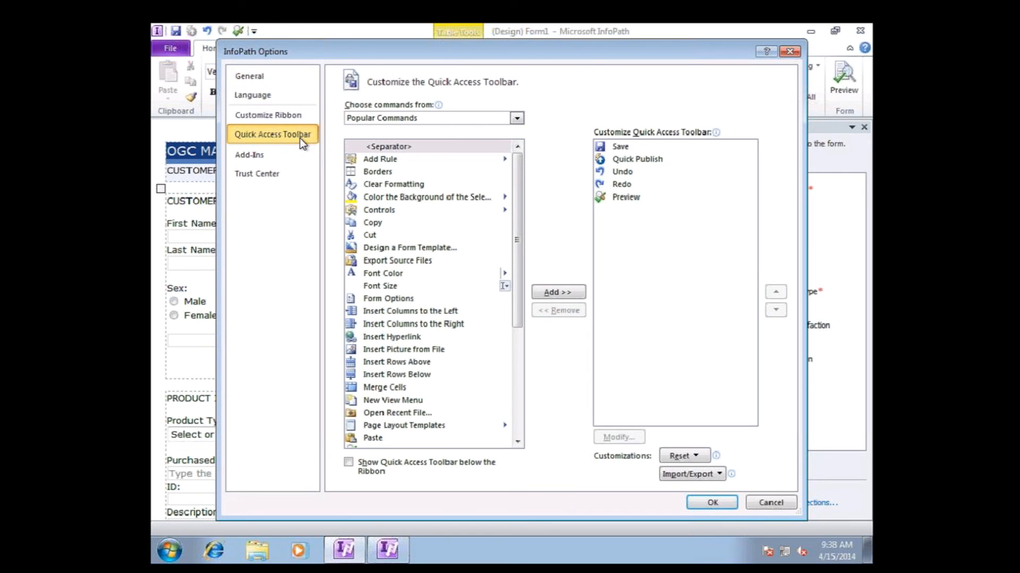
pyautogui.click(266, 161)
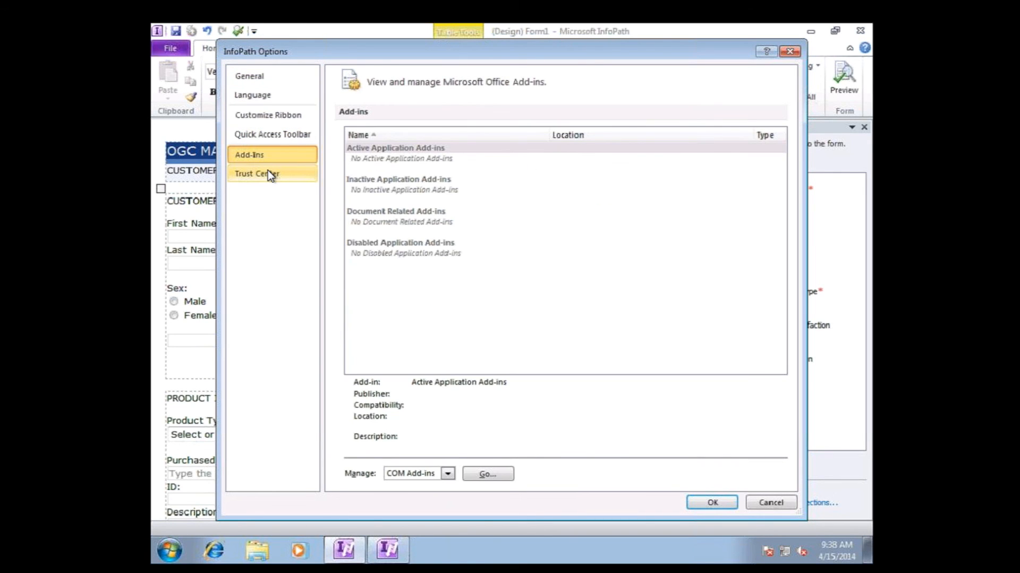
pyautogui.click(267, 171)
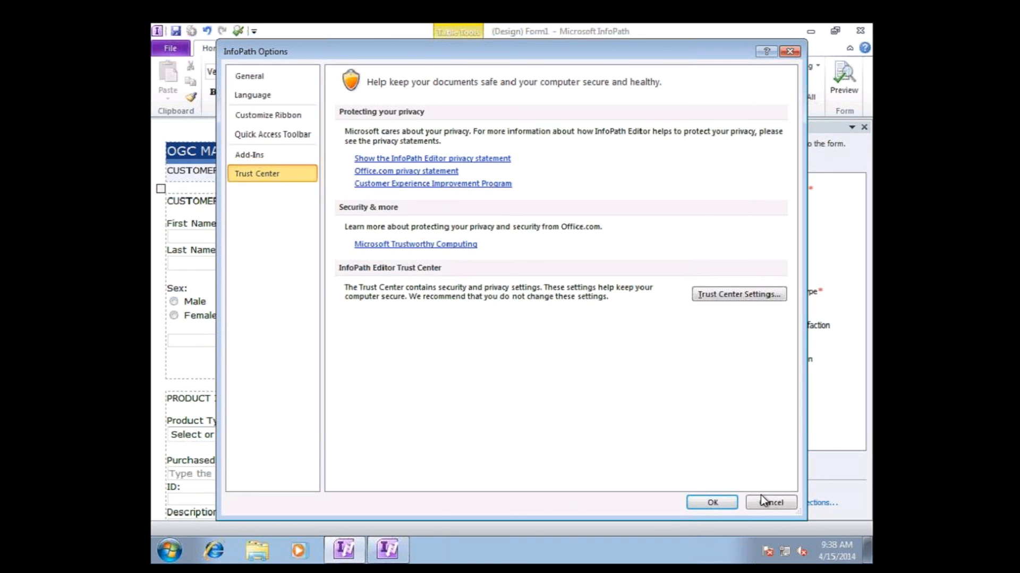
pyautogui.click(778, 505)
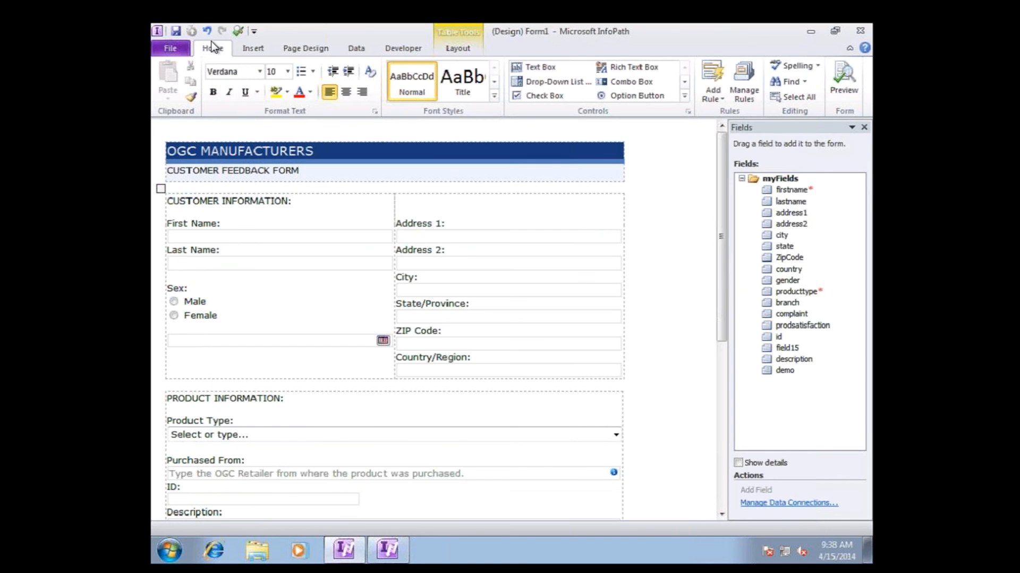
# - Browse the form templates available for a new form and open the InfoPath 2010 help
pyautogui.click(174, 51)
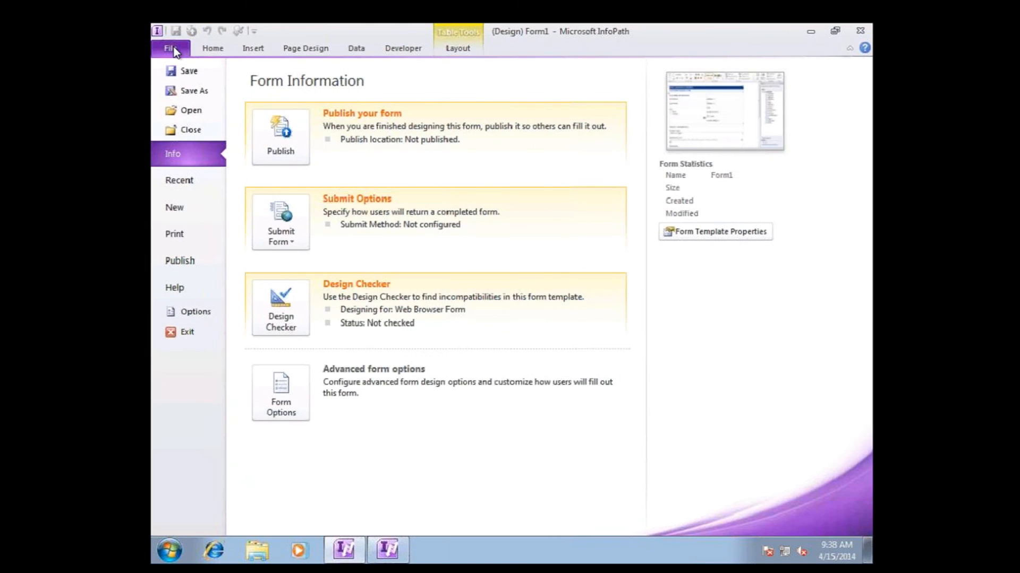
pyautogui.click(175, 207)
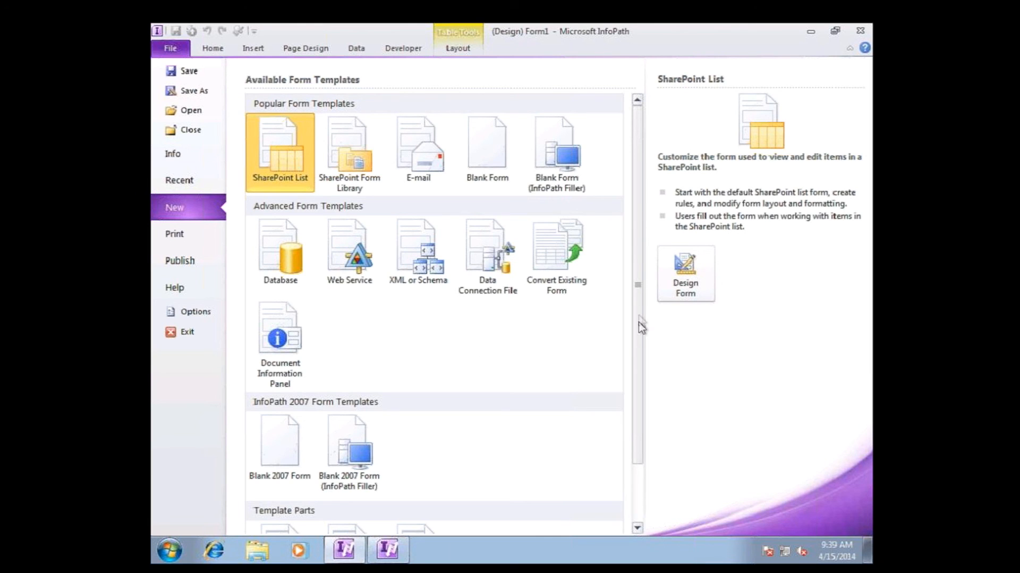
pyautogui.scroll(-3, 629, 467)
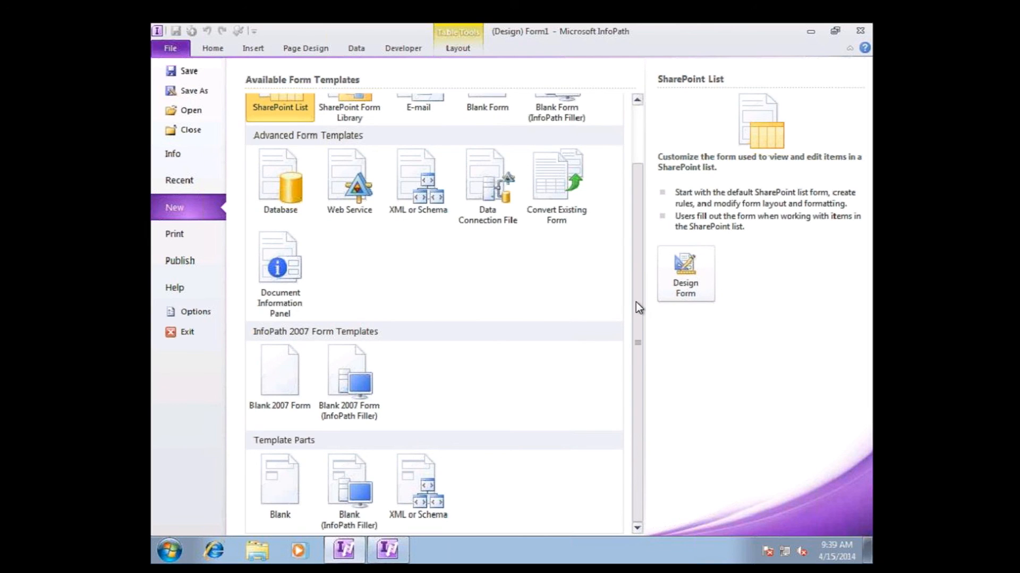
pyautogui.scroll(3, 623, 228)
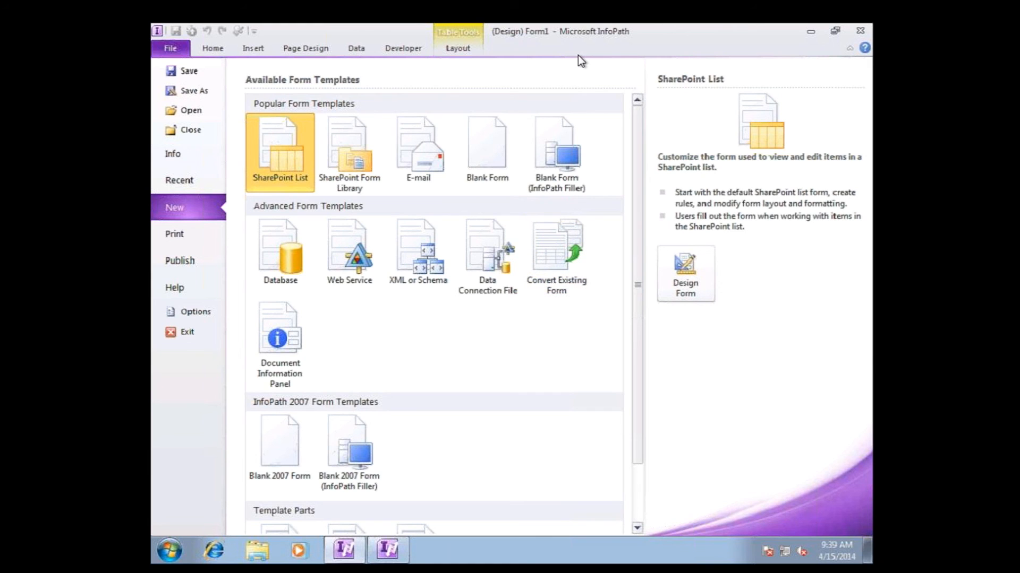
pyautogui.click(865, 52)
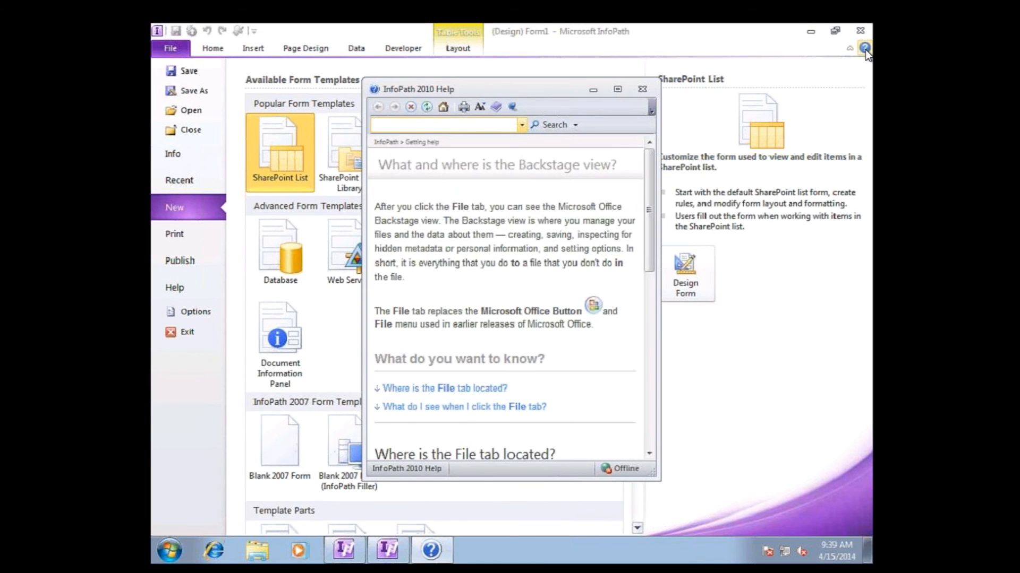